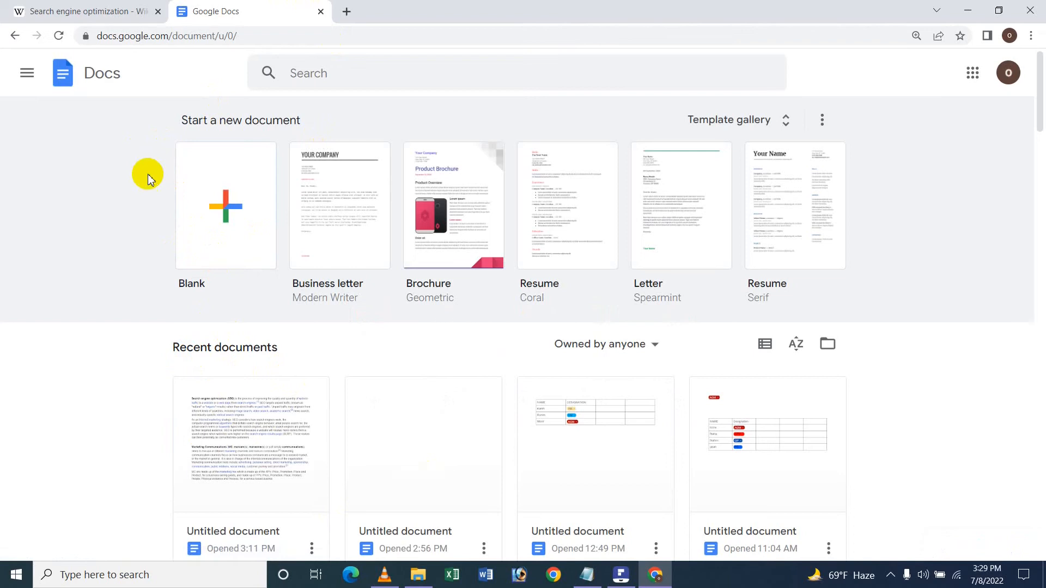
# Create a blank document and paste in the two opening paragraphs of the Wikipedia Search engine optimization article.
pyautogui.click(211, 200)
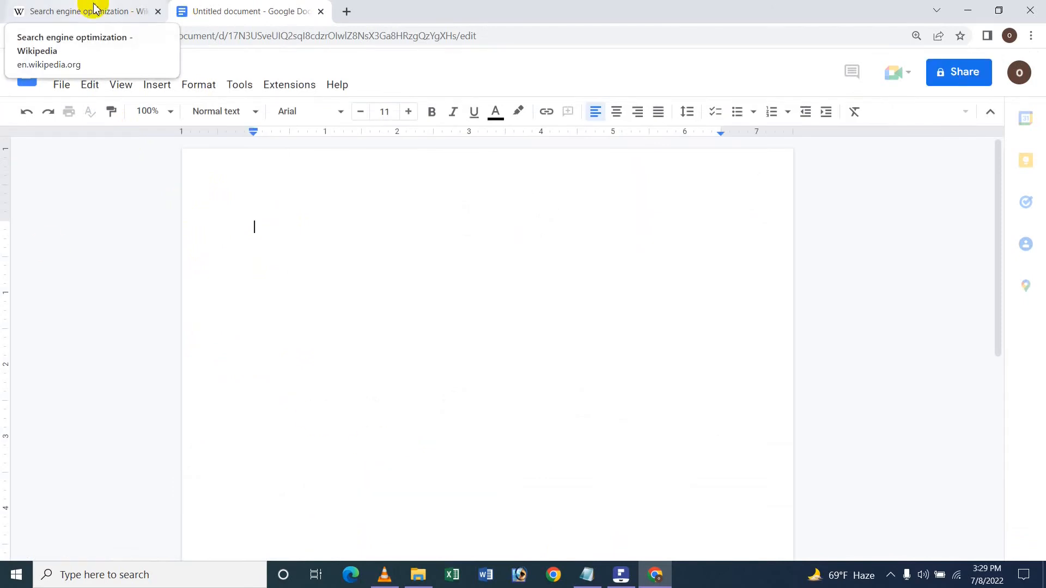
pyautogui.click(93, 8)
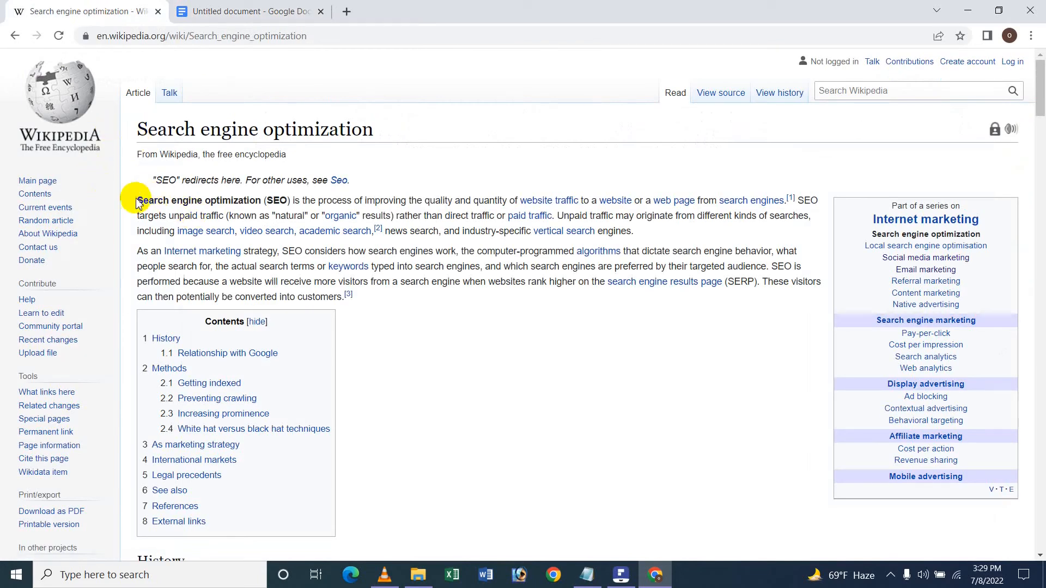
pyautogui.moveTo(145, 205); pyautogui.dragTo(394, 306)
pyautogui.hotkey('ctrl', 'c')
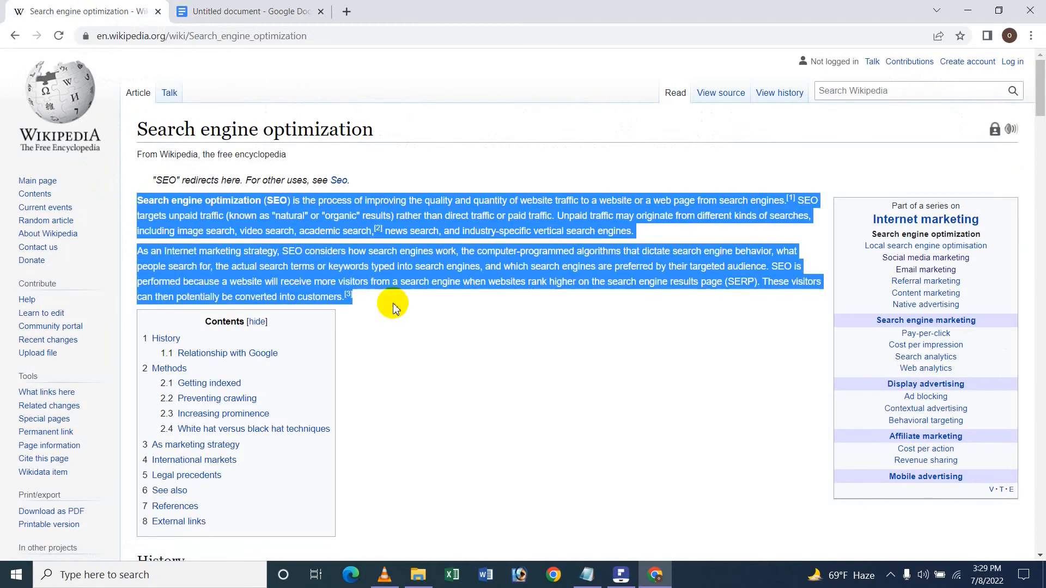
pyautogui.click(221, 13)
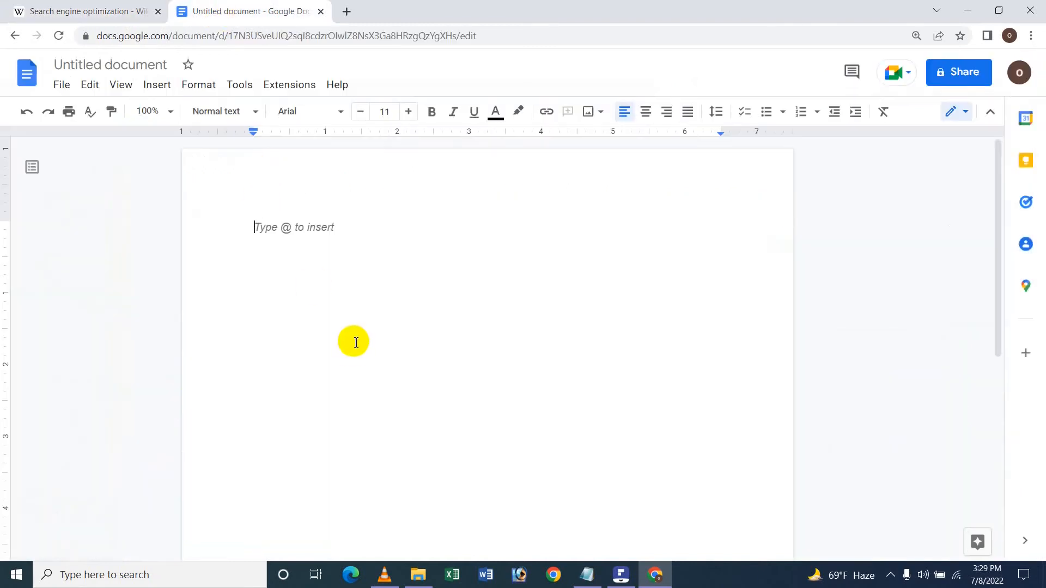
pyautogui.hotkey('ctrl', 'v')
# Delete the trailing citation marker and period at the end of the pasted text.
pyautogui.press('BackSpace')
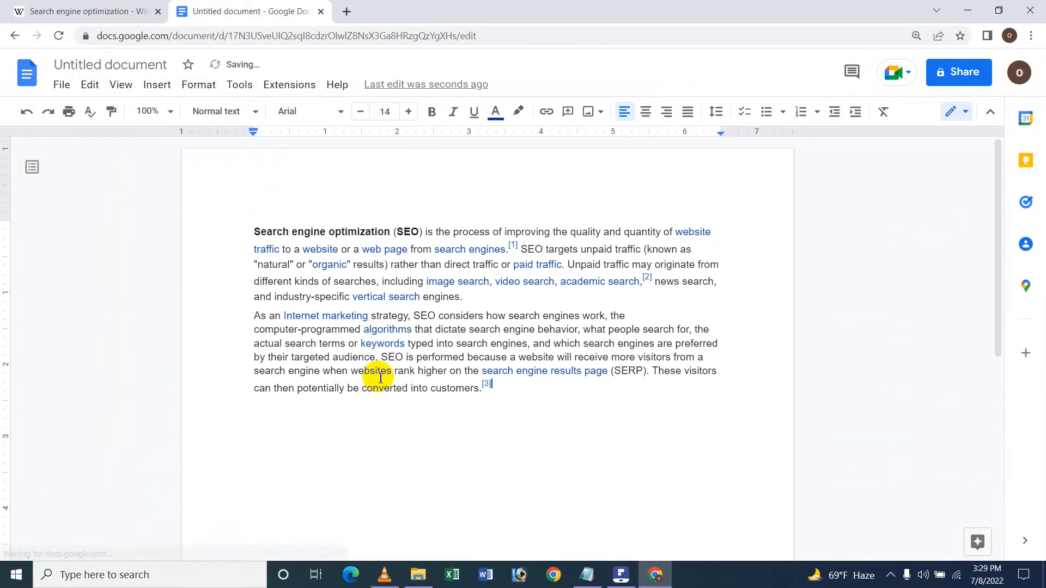
pyautogui.press('BackSpace')
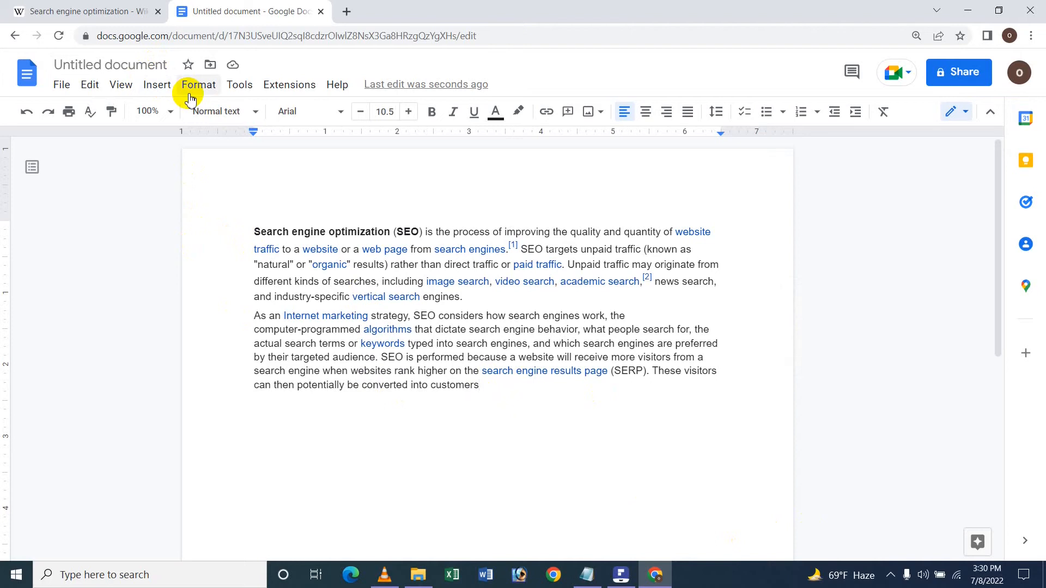
pyautogui.hotkey('ctrl', 'alt', 'f')
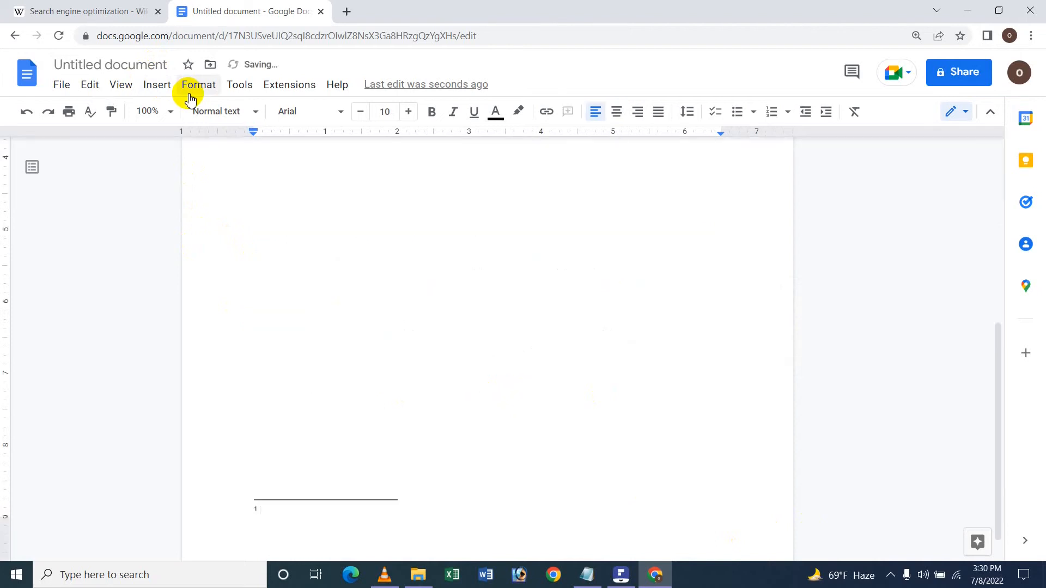
pyautogui.hotkey('ctrl', 'z')
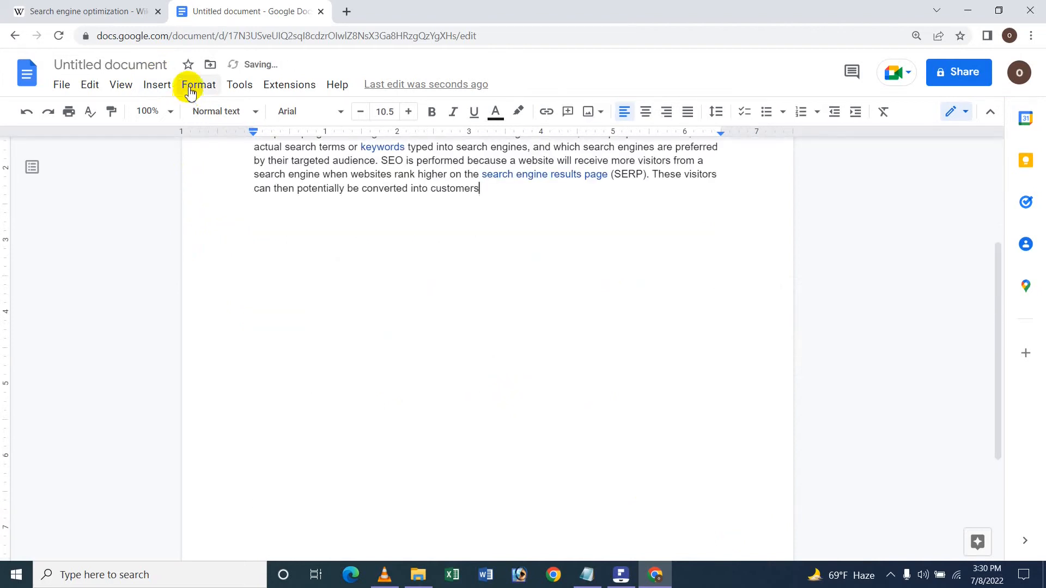
pyautogui.click(163, 88)
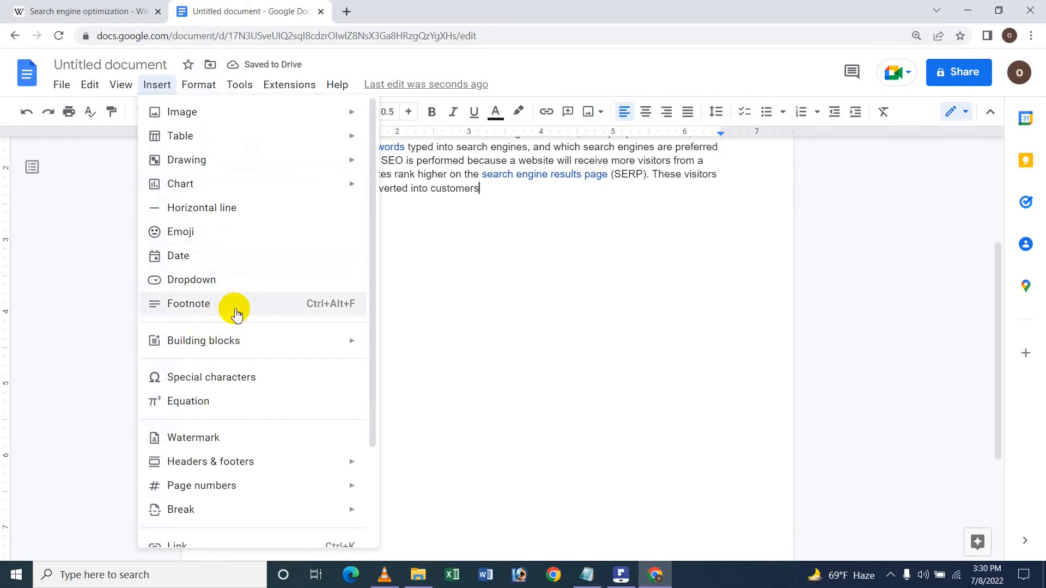
pyautogui.click(531, 189)
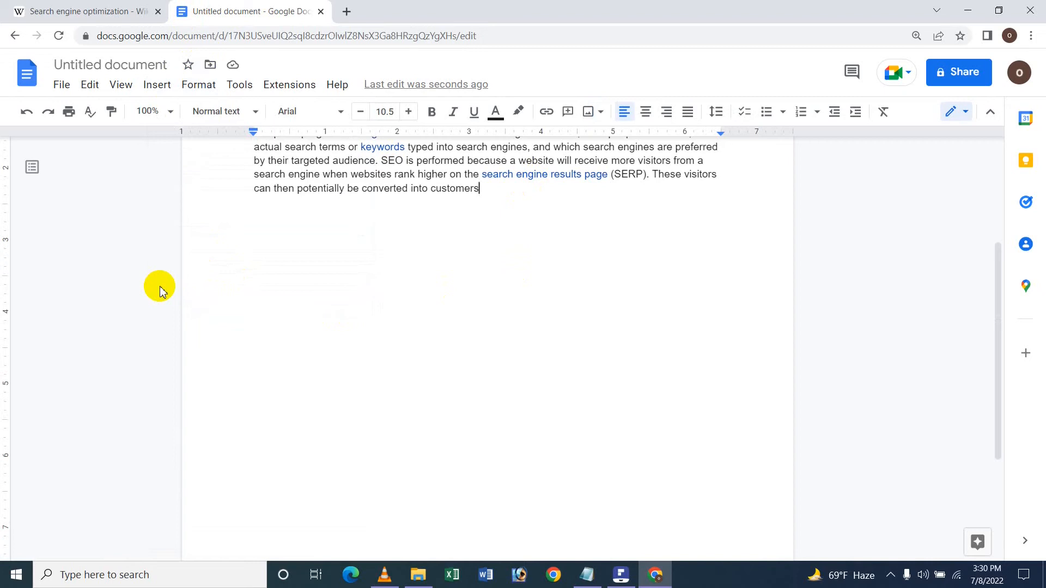
# Insert a footnote after "customers" and paste the Wikipedia article's URL into it.
pyautogui.hotkey('ctrl', 'alt', 'f')
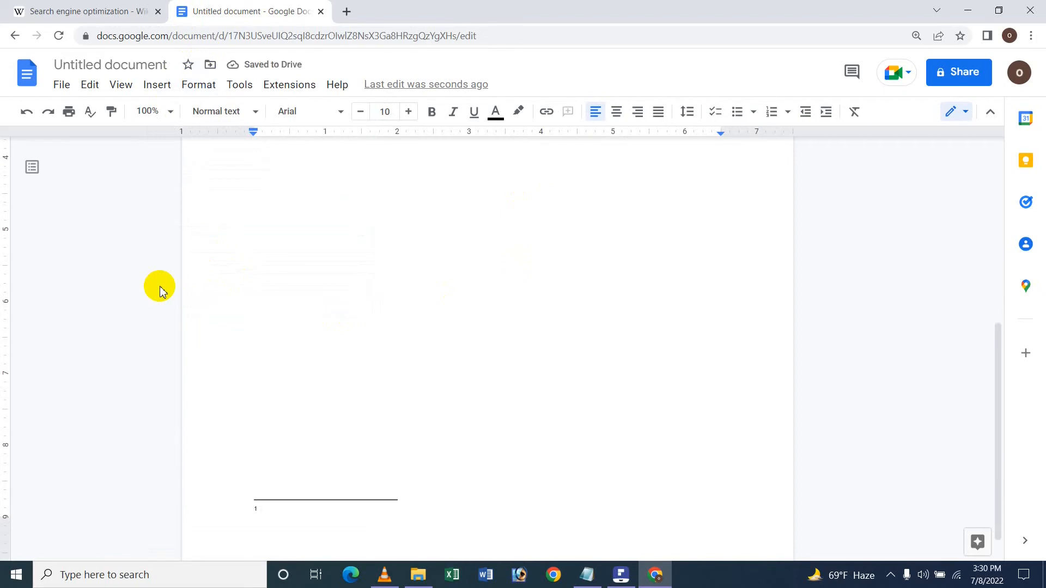
pyautogui.click(14, 11)
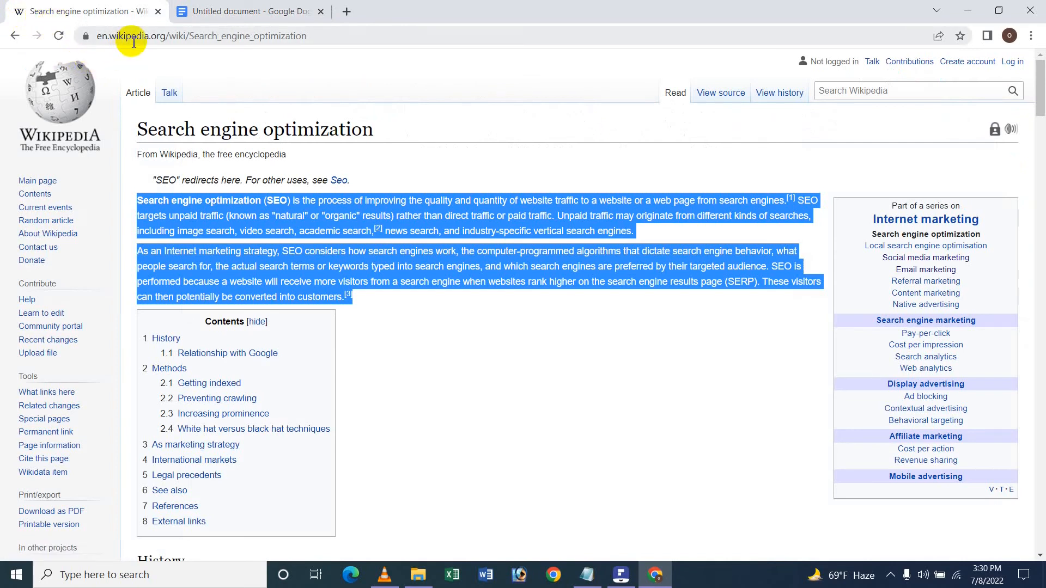
pyautogui.click(292, 7)
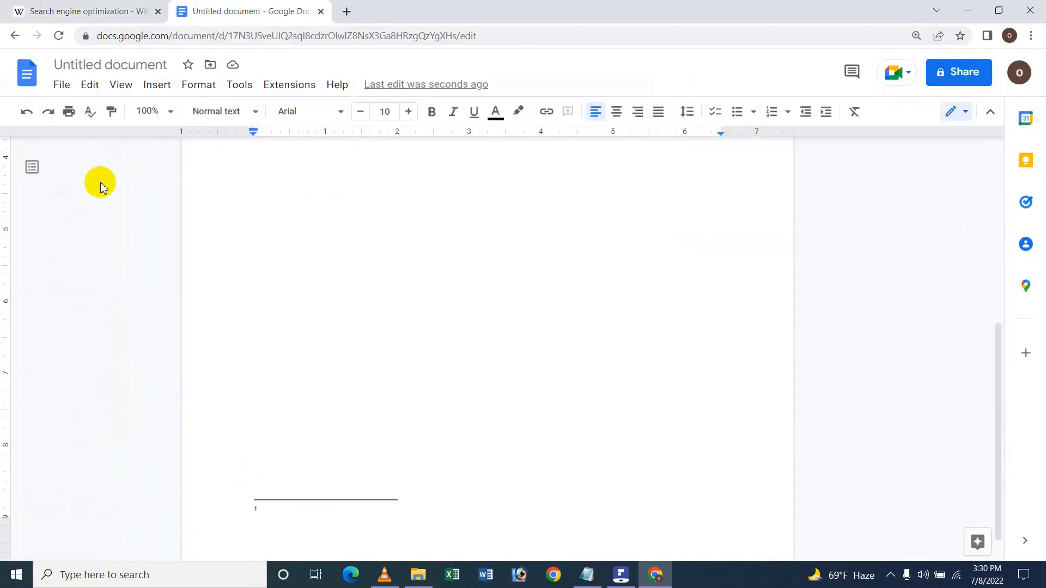
pyautogui.click(16, 9)
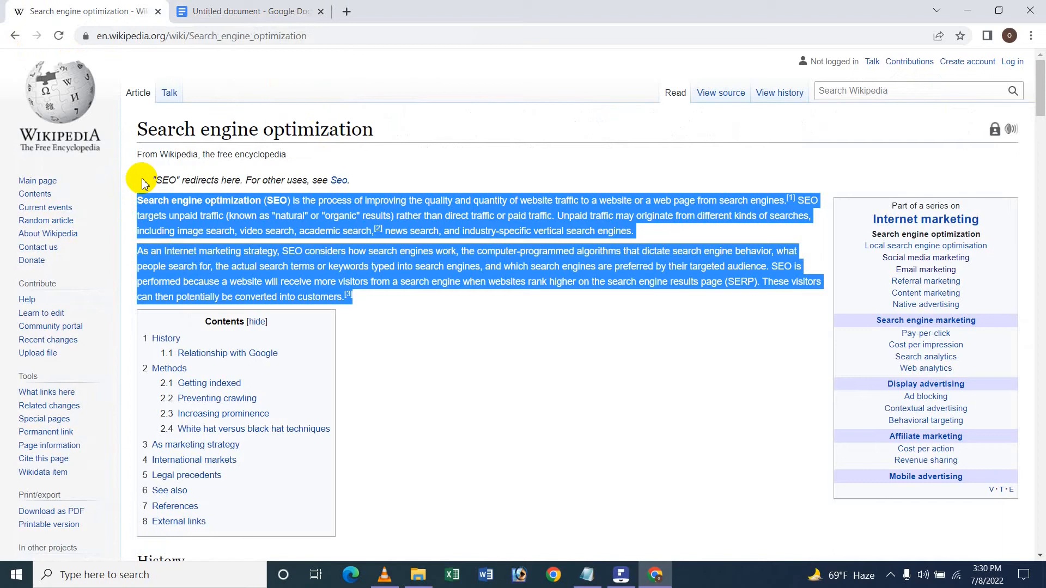
pyautogui.click(151, 36)
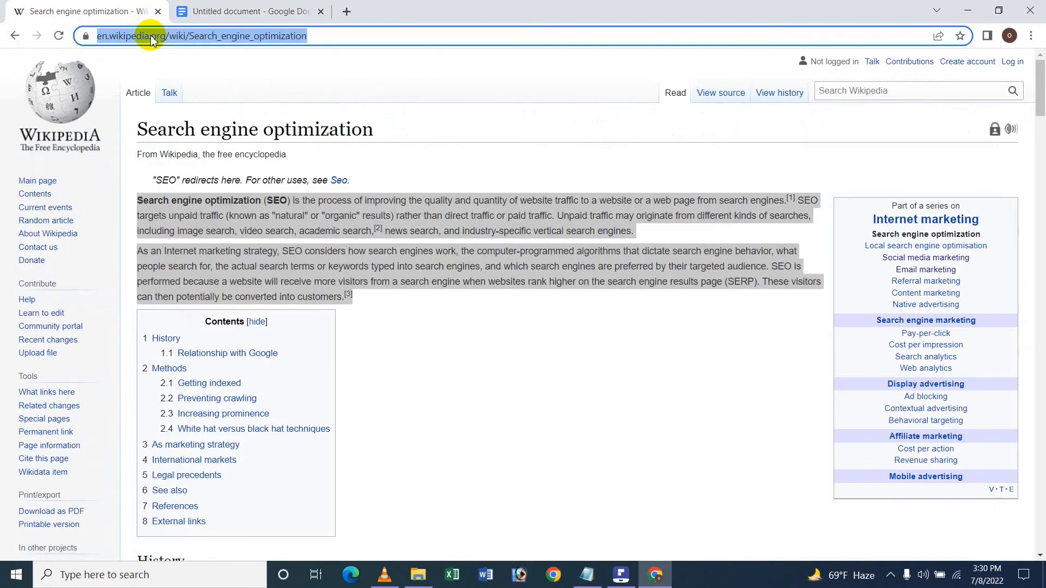
pyautogui.hotkey('ctrl', 'c')
pyautogui.click(197, 10)
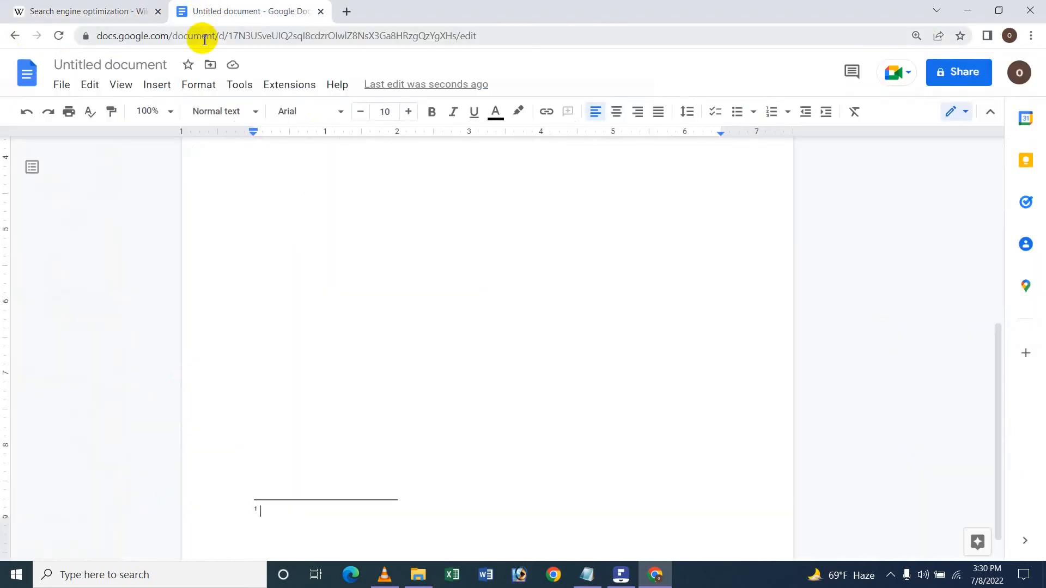
pyautogui.hotkey('ctrl', 'v')
# Inspect the footnote at 200% zoom and restore the zoom to 100%.
pyautogui.scroll(6, 234, 349)
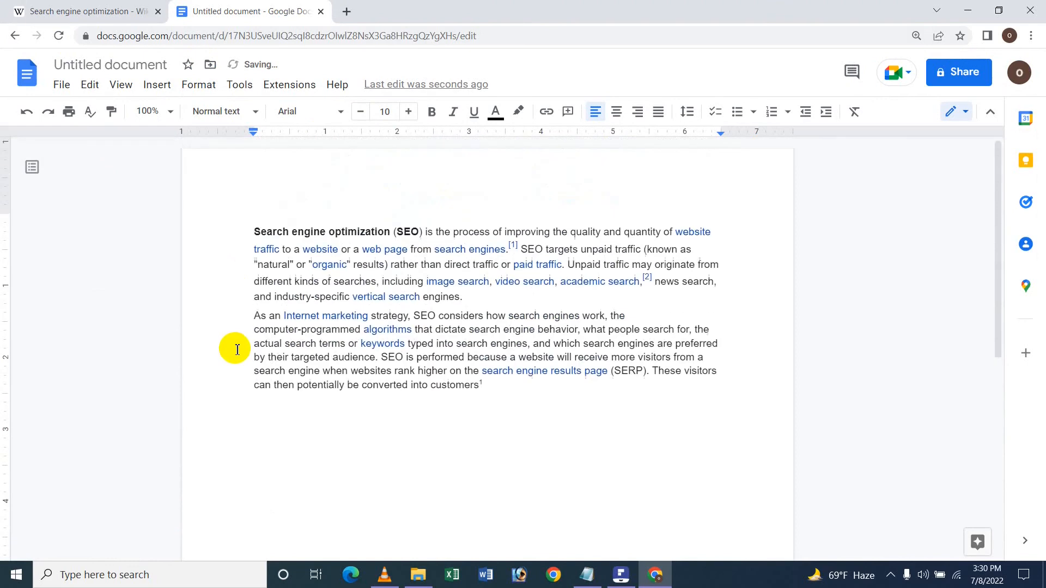
pyautogui.click(491, 384)
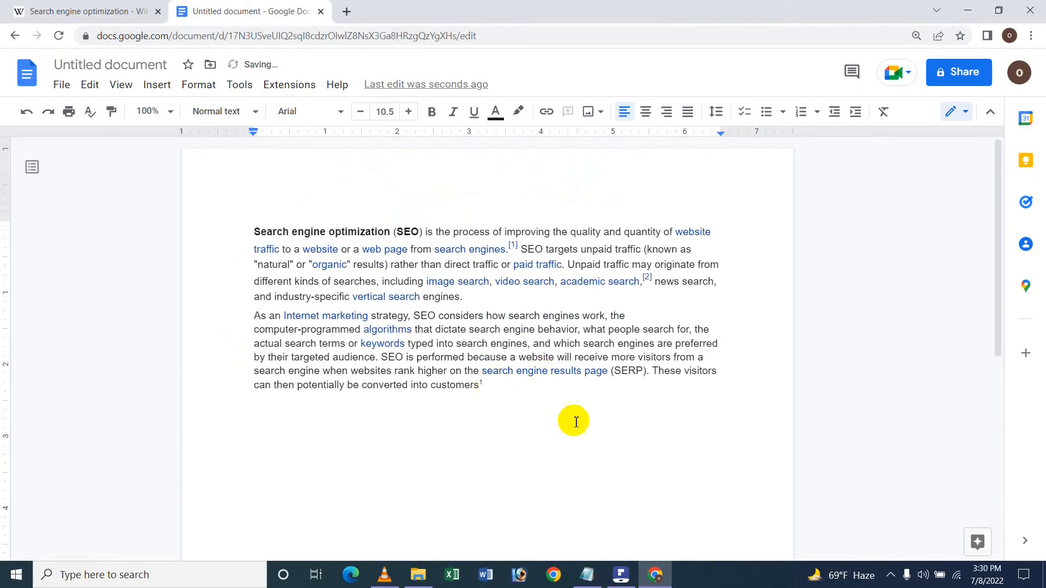
pyautogui.scroll(-7, 259, 451)
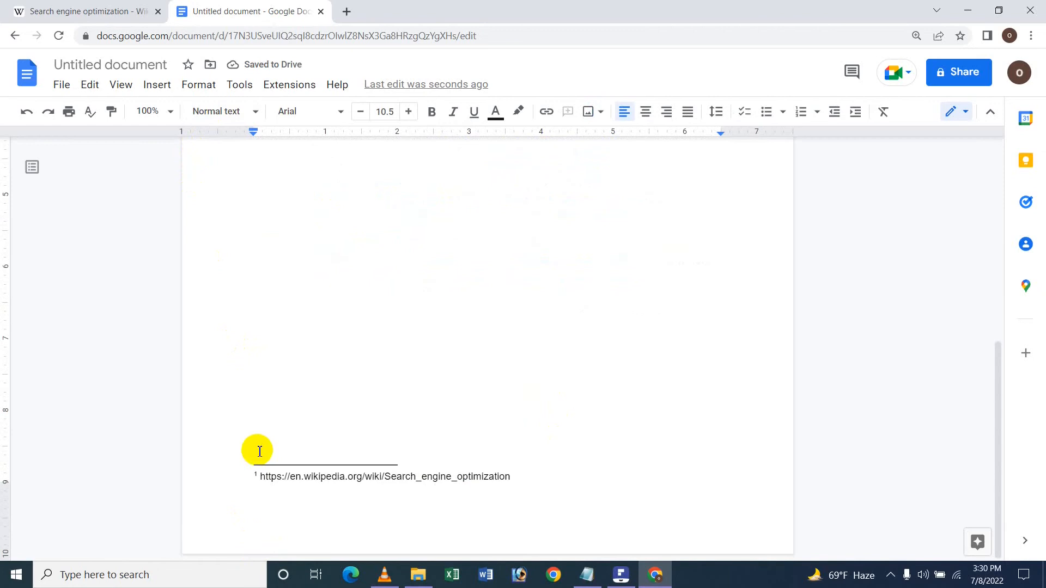
pyautogui.click(167, 116)
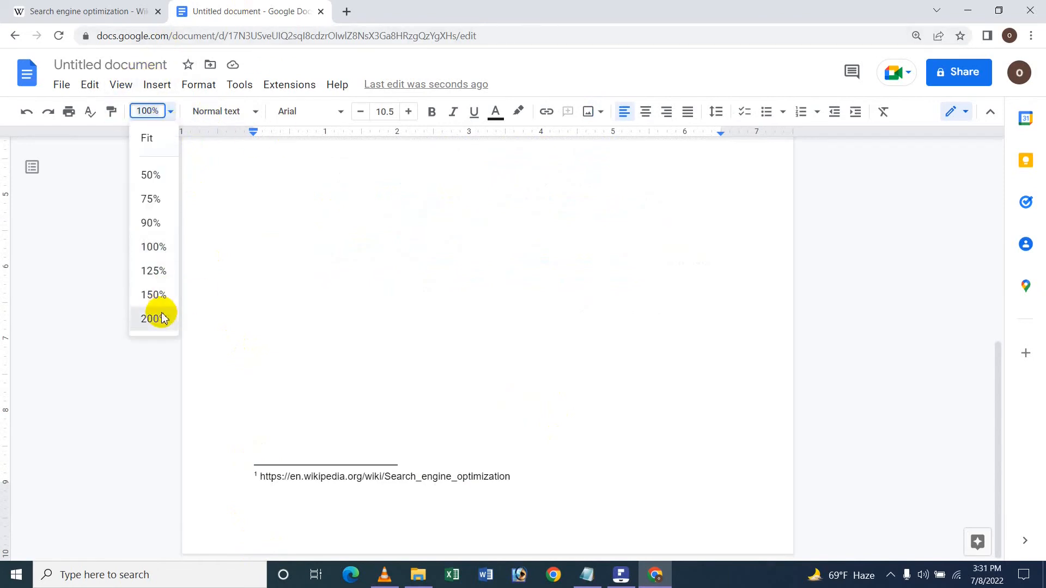
pyautogui.click(164, 314)
pyautogui.scroll(-4, 226, 311)
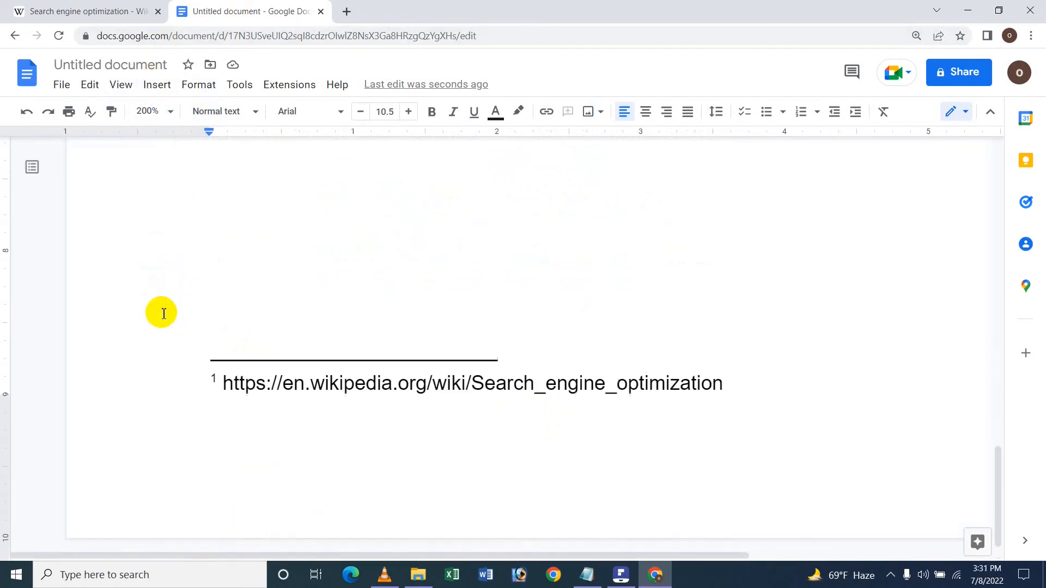
pyautogui.scroll(5, 217, 381)
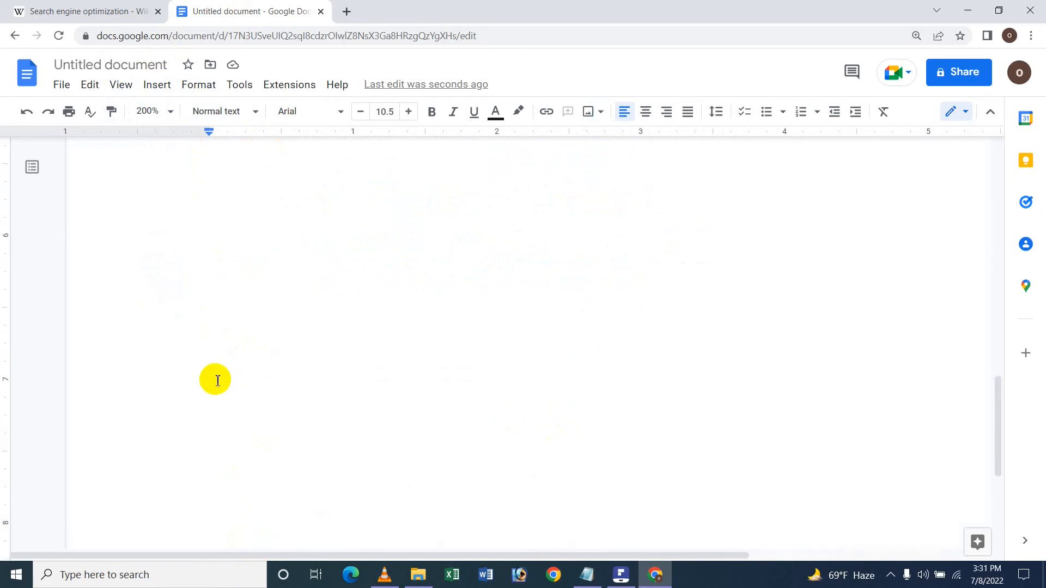
pyautogui.scroll(1, 383, 379)
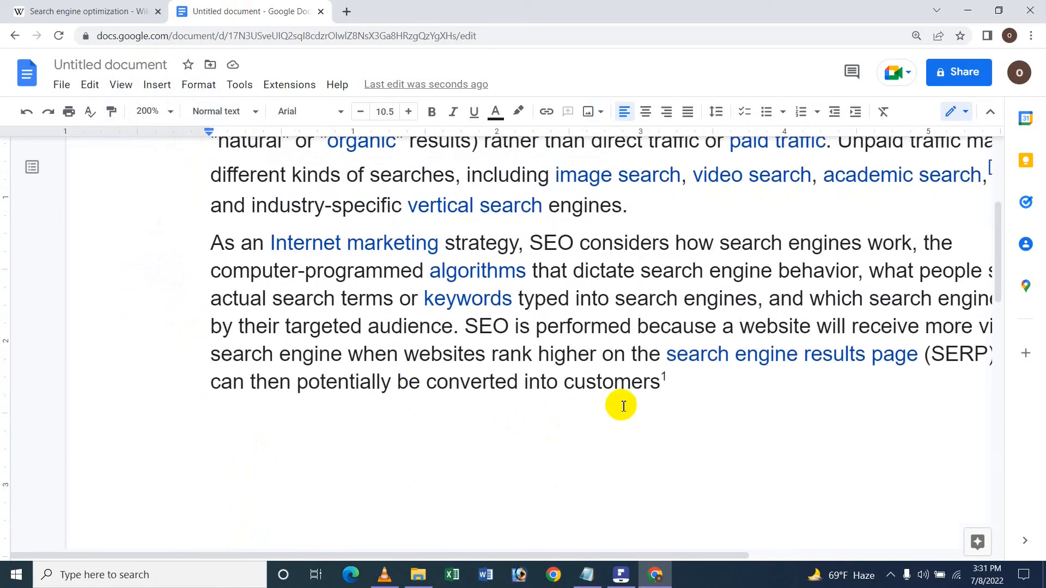
pyautogui.click(15, 7)
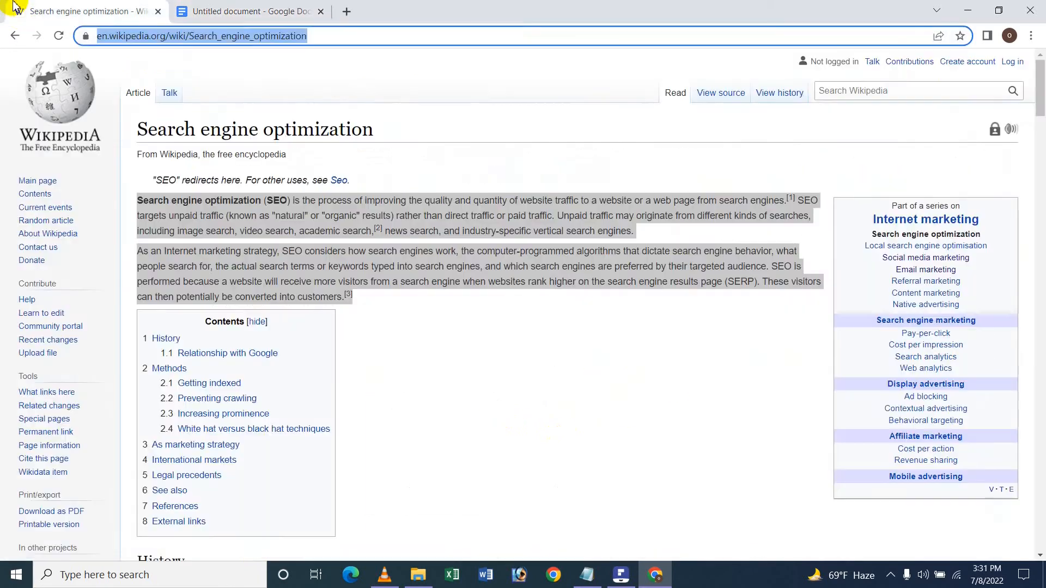
pyautogui.click(239, 6)
pyautogui.click(148, 111)
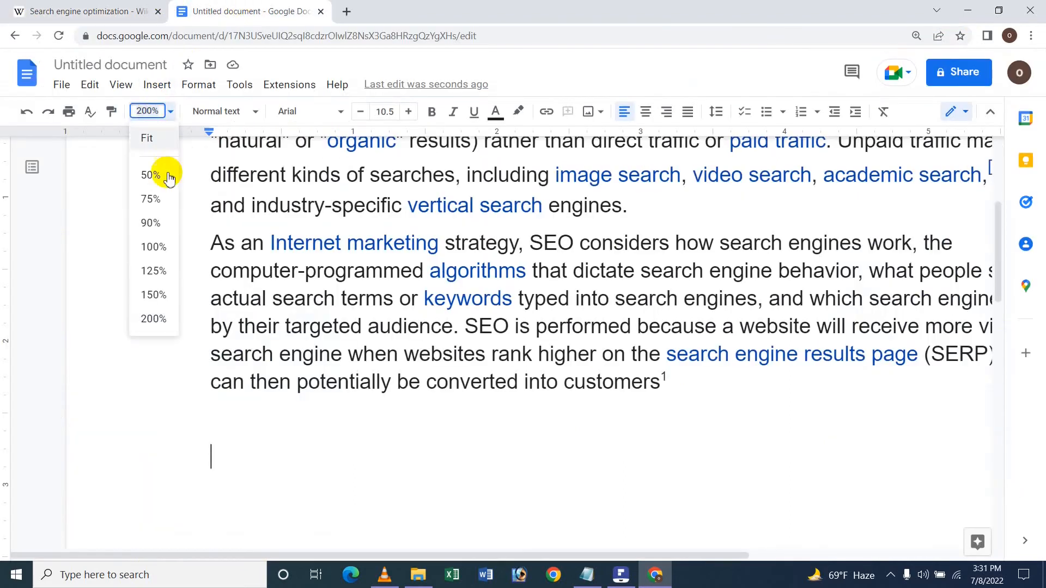
pyautogui.click(154, 247)
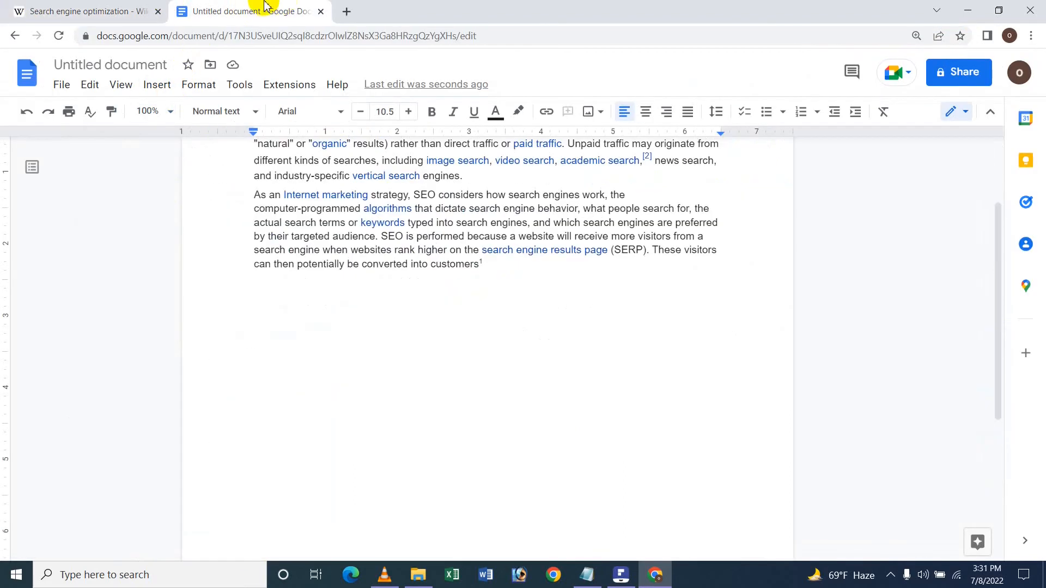
pyautogui.scroll(-4, 295, 392)
pyautogui.scroll(4, 294, 392)
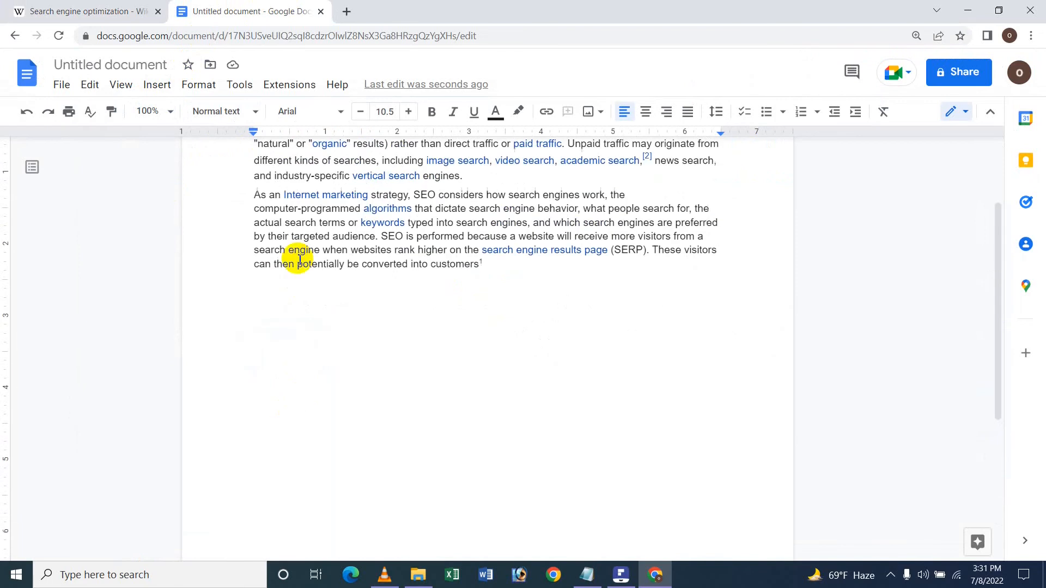
# Open the Wikipedia Social media marketing article via the Digital marketing page's tactics list.
pyautogui.click(3, 7)
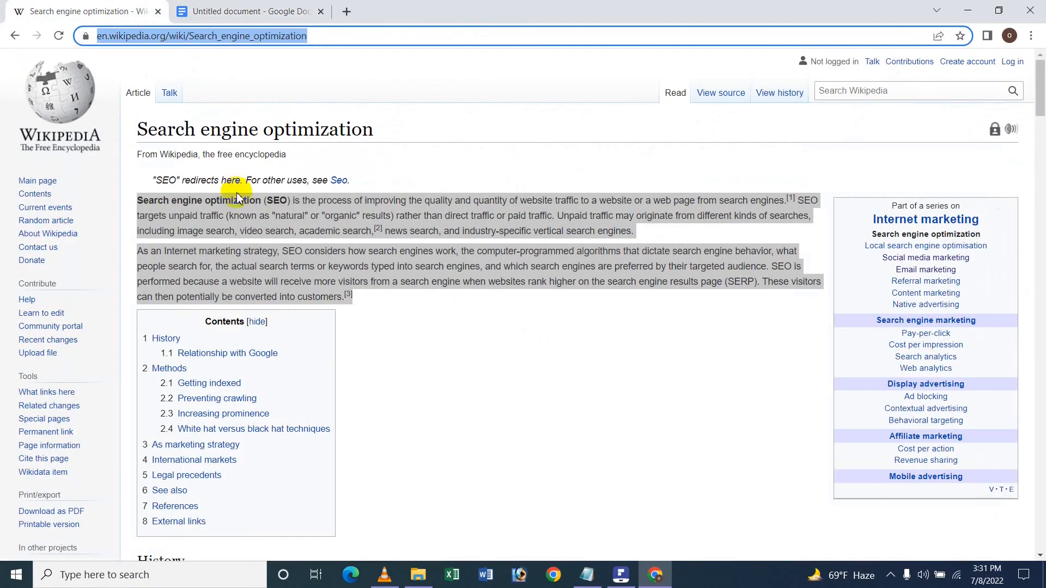
pyautogui.click(111, 35)
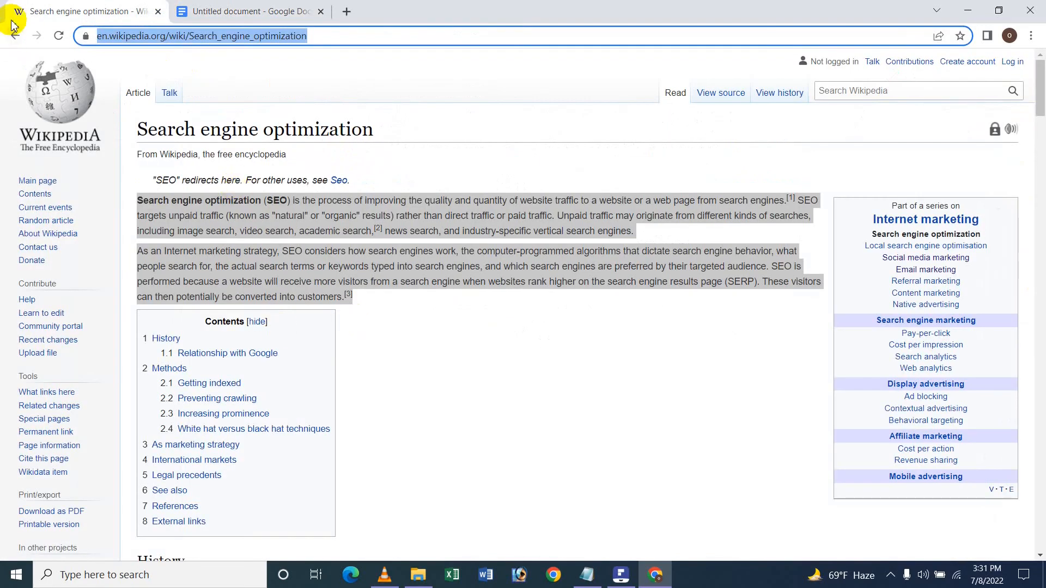
pyautogui.scroll(-10, 190, 485)
pyautogui.scroll(-10, 184, 496)
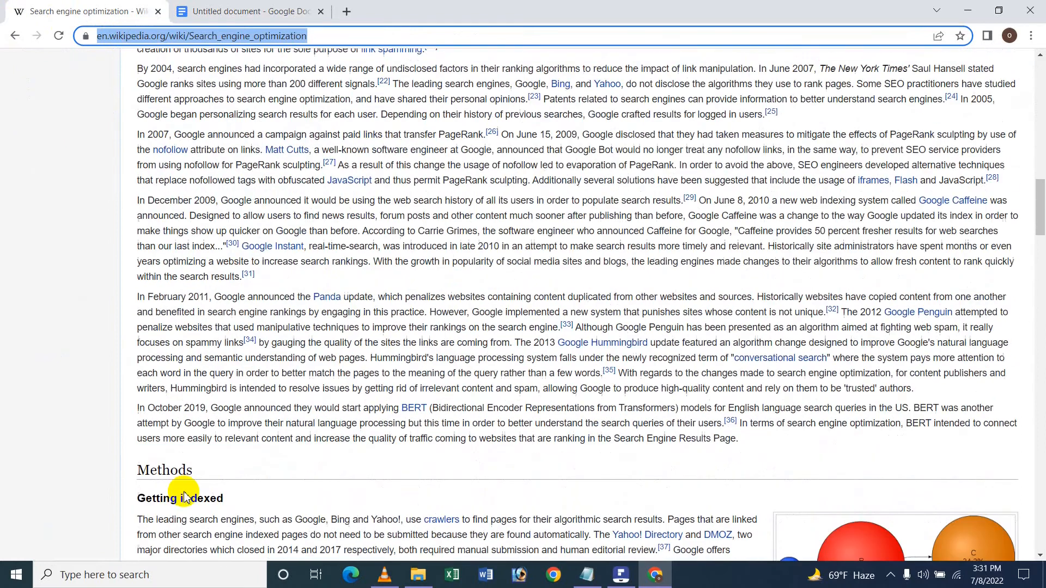
pyautogui.click(14, 36)
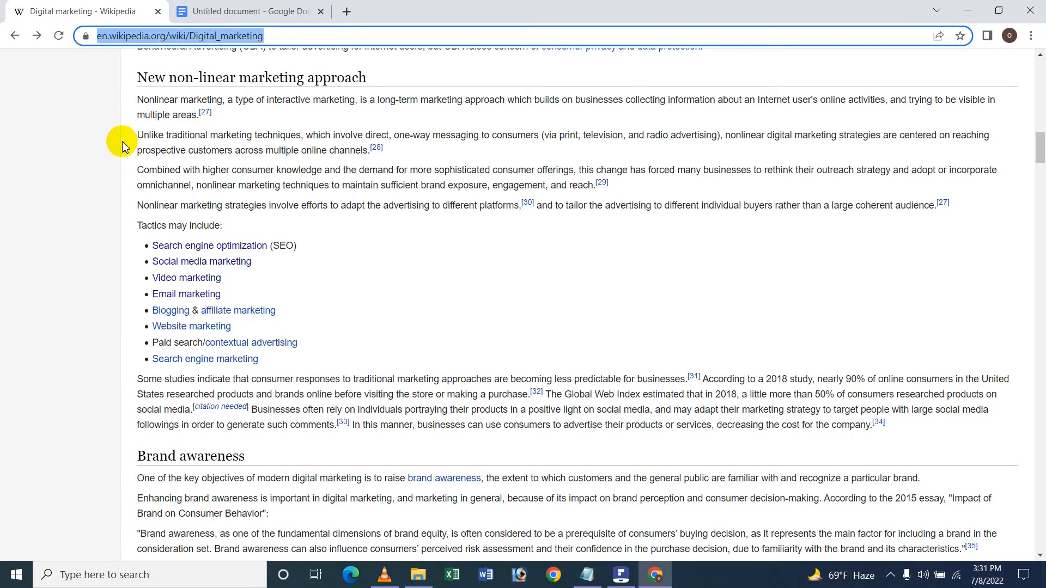
pyautogui.click(194, 267)
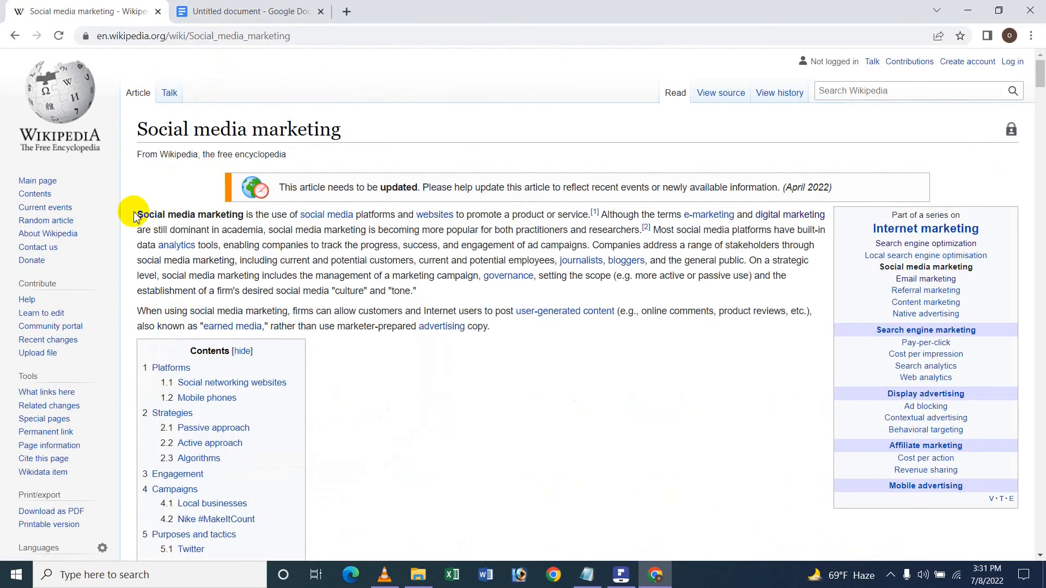
# Copy the opening paragraph of the Social media marketing article and paste it below the SEO text.
pyautogui.moveTo(136, 214); pyautogui.dragTo(415, 299)
pyautogui.hotkey('ctrl', 'c')
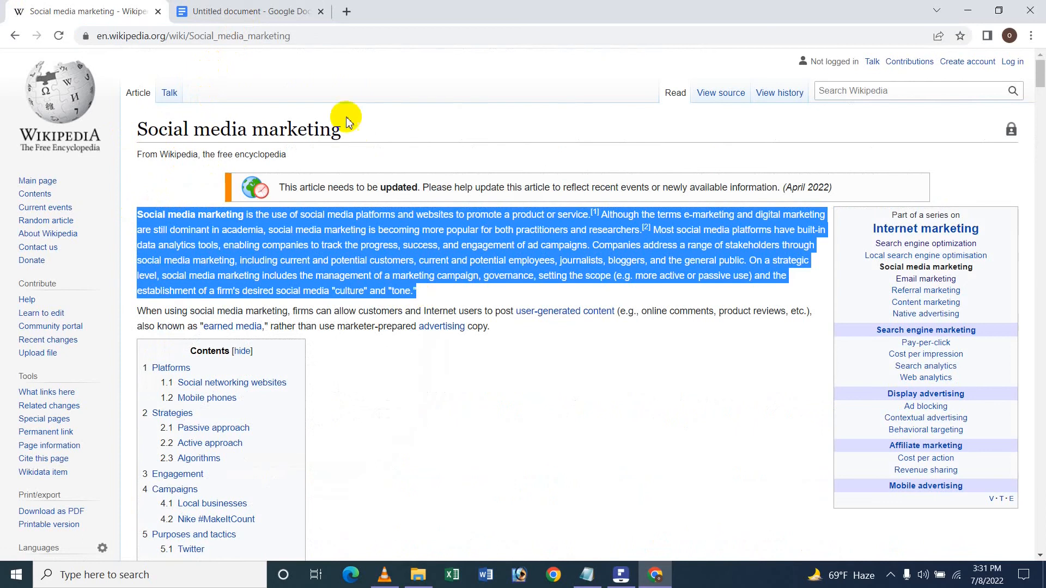
pyautogui.click(239, 12)
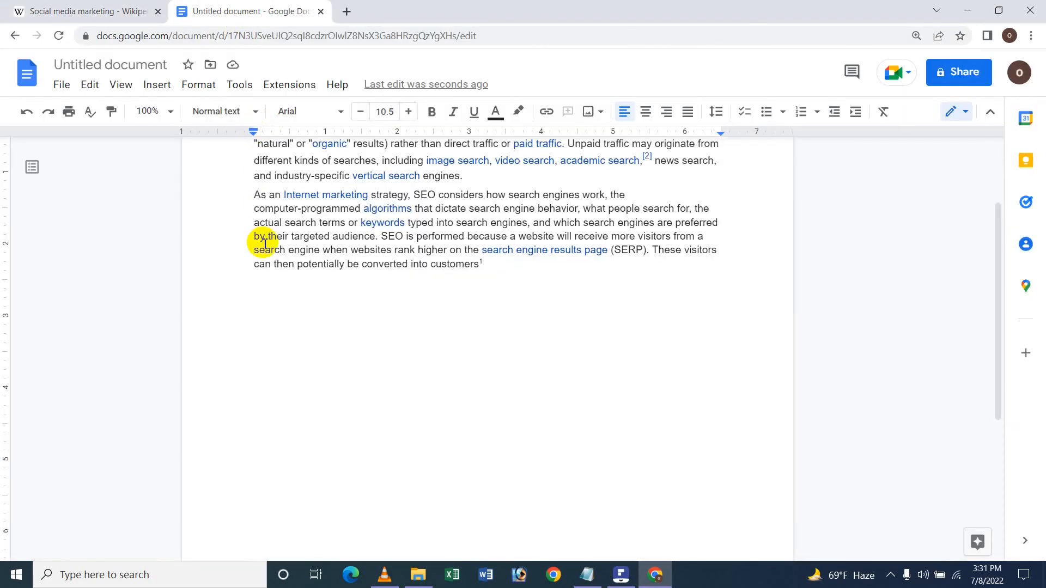
pyautogui.hotkey('ctrl', 'v')
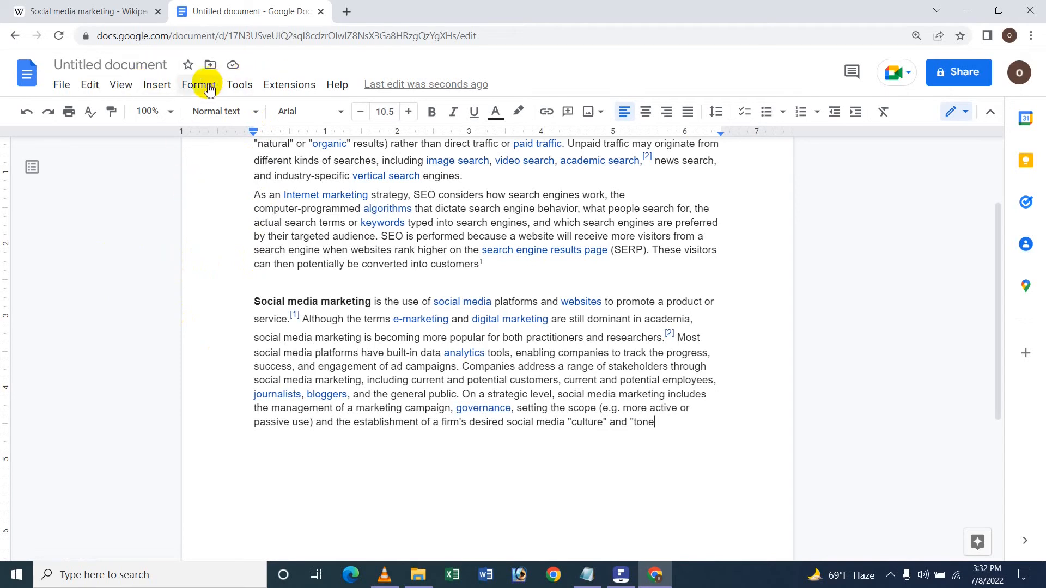
# Insert a footnote after "tone" and paste the Social media marketing article's URL into it.
pyautogui.click(157, 84)
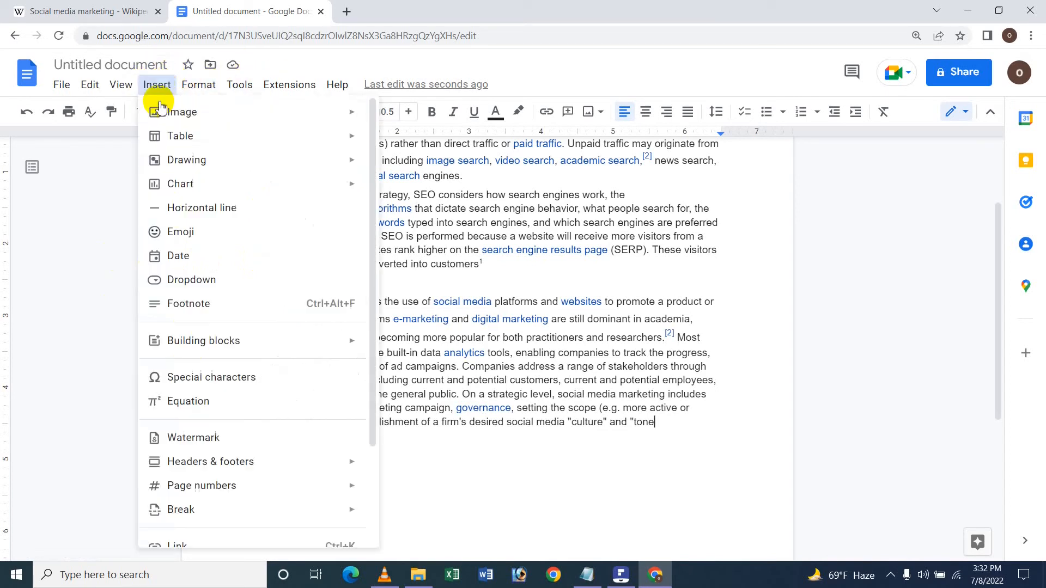
pyautogui.click(209, 300)
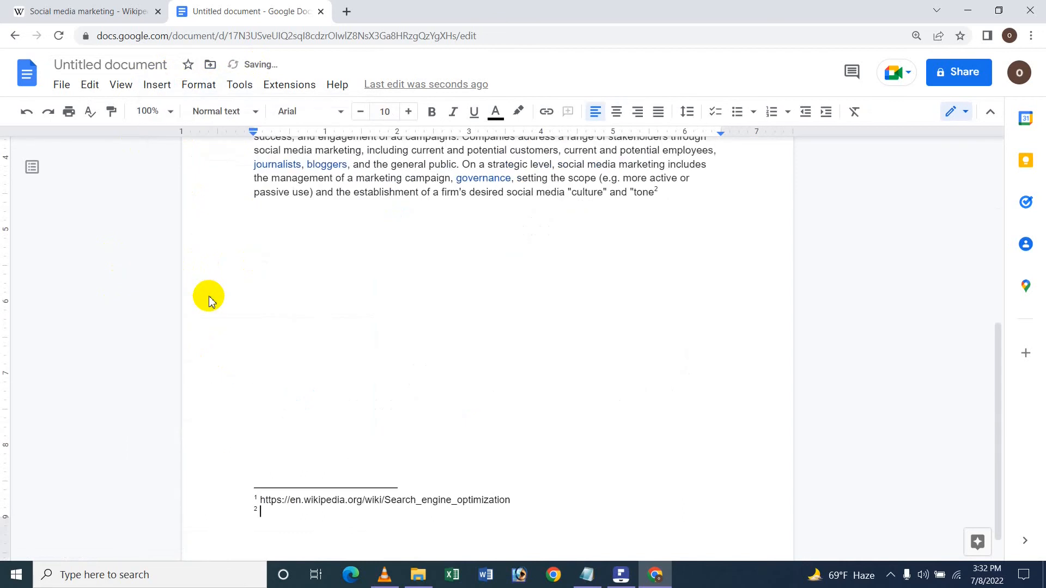
pyautogui.click(63, 9)
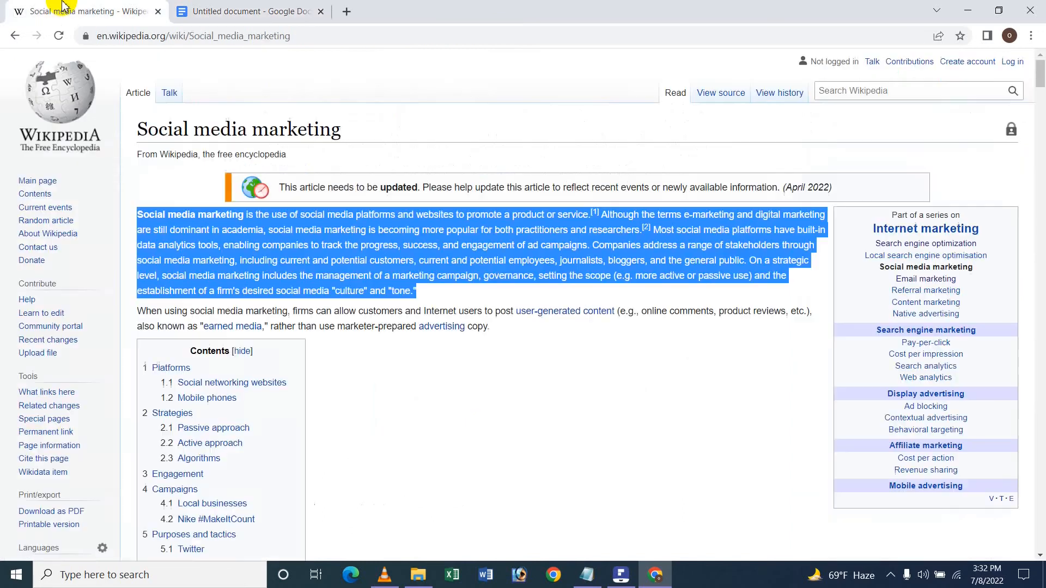
pyautogui.click(194, 36)
pyautogui.hotkey('ctrl', 'c')
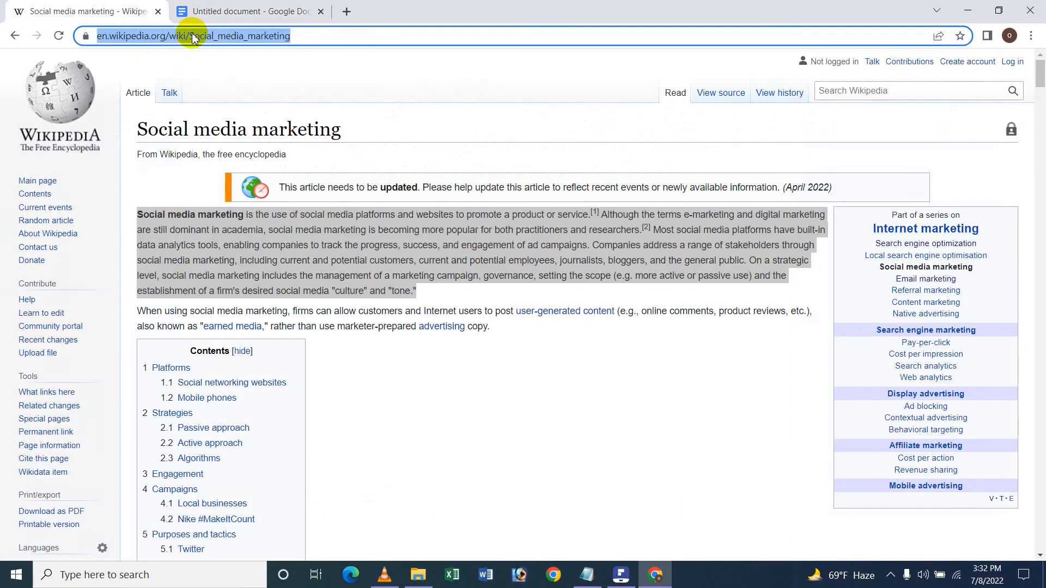
pyautogui.click(250, 11)
pyautogui.hotkey('ctrl', 'v')
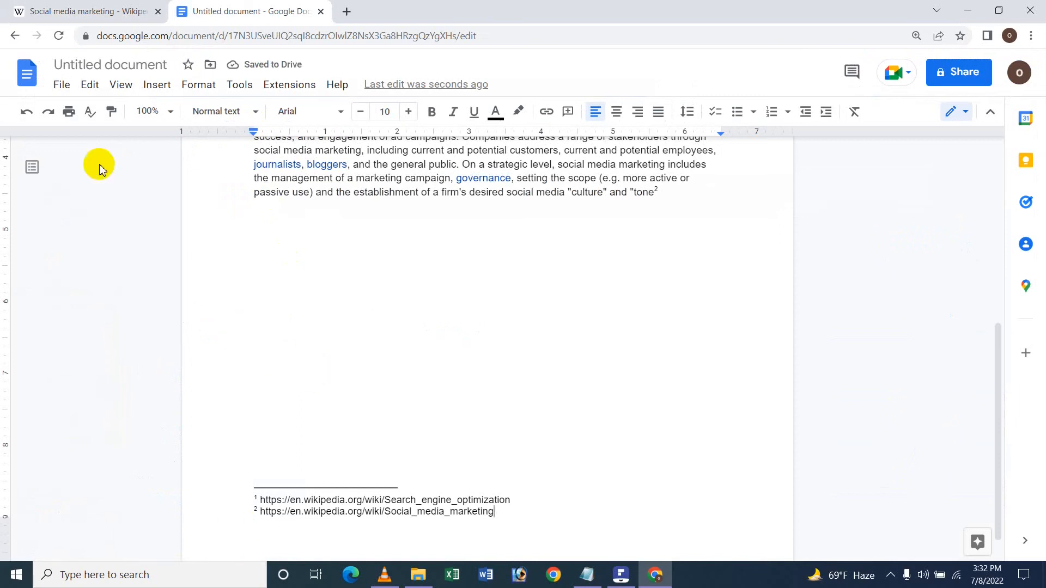
# Examine the new footnote and paragraph at 200% zoom, then set the zoom back to 100%.
pyautogui.click(168, 111)
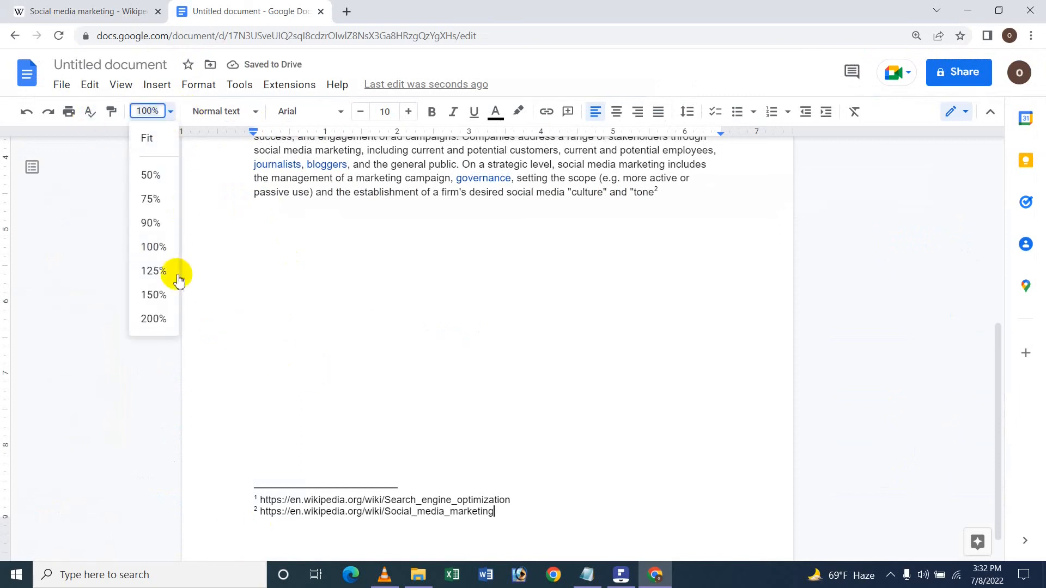
pyautogui.click(154, 319)
pyautogui.scroll(-5, 531, 423)
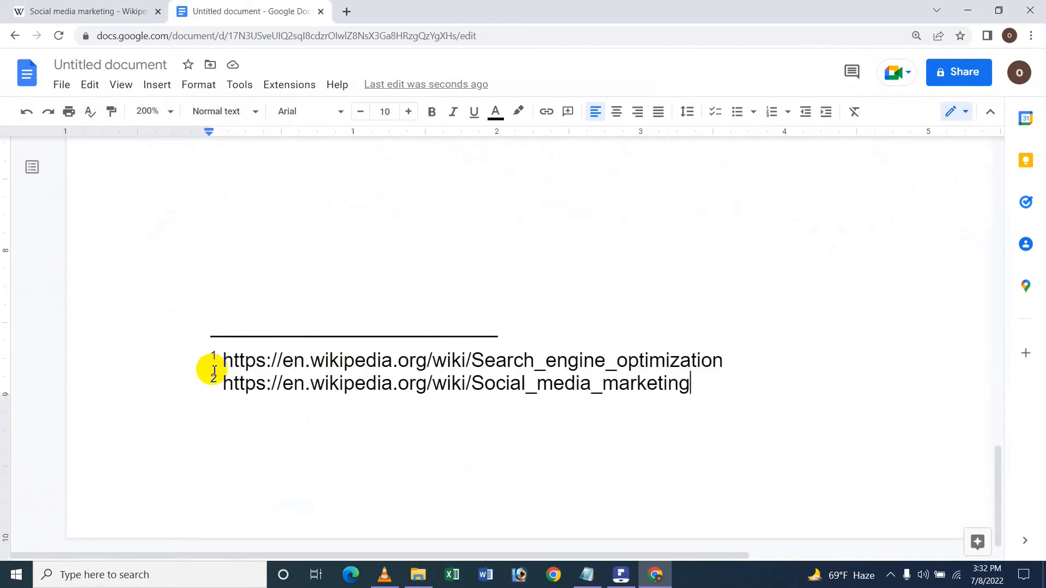
pyautogui.scroll(10, 155, 446)
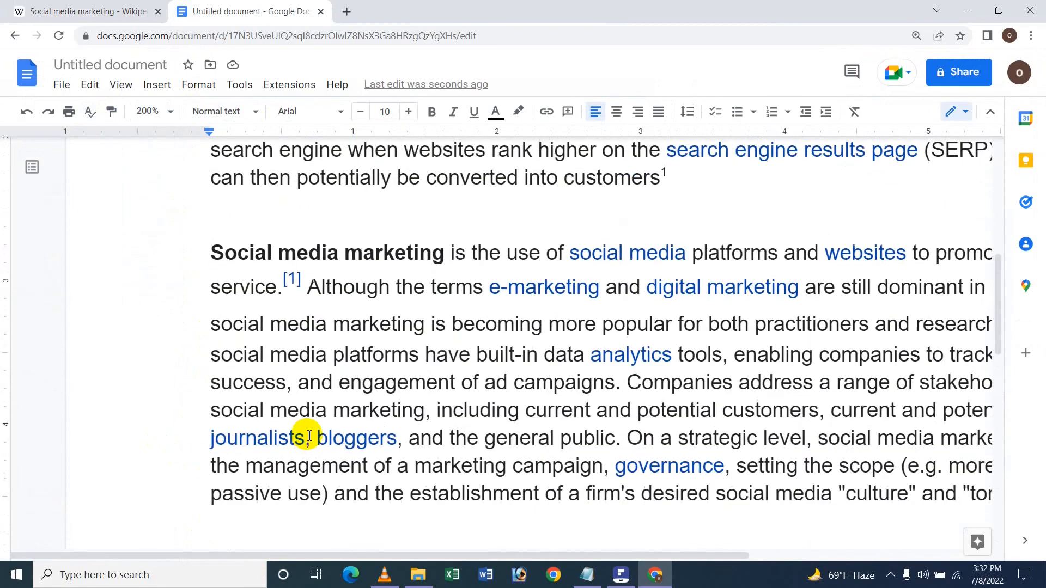
pyautogui.scroll(2, 309, 436)
pyautogui.scroll(-4, 309, 435)
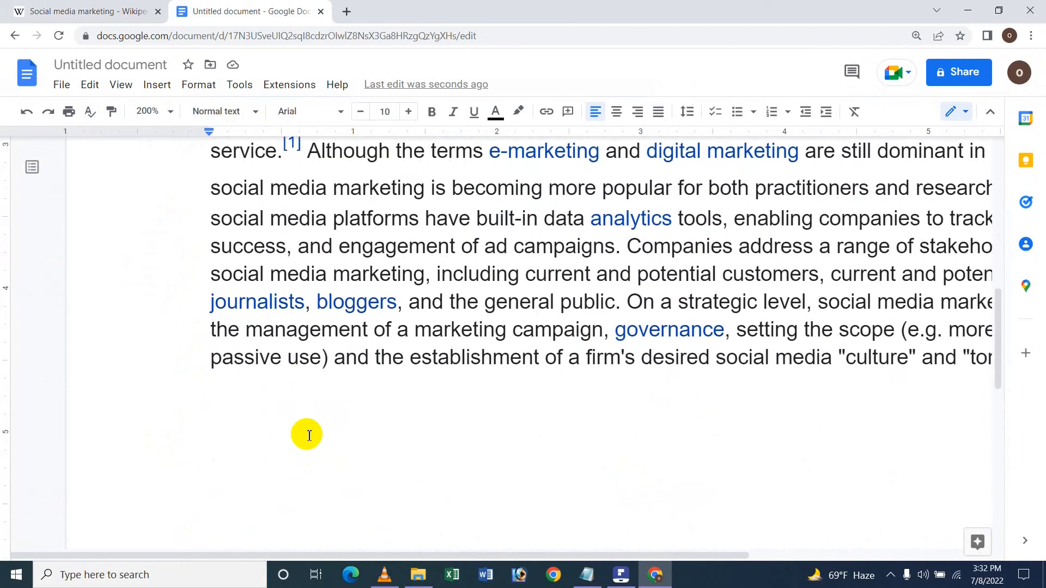
pyautogui.scroll(6, 427, 437)
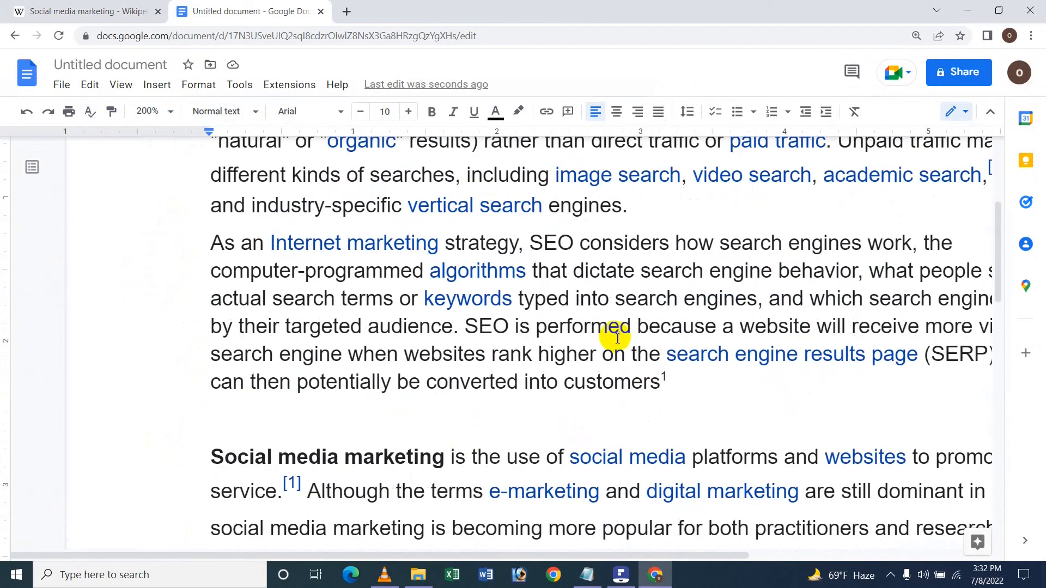
pyautogui.scroll(3, 652, 395)
pyautogui.scroll(-6, 664, 442)
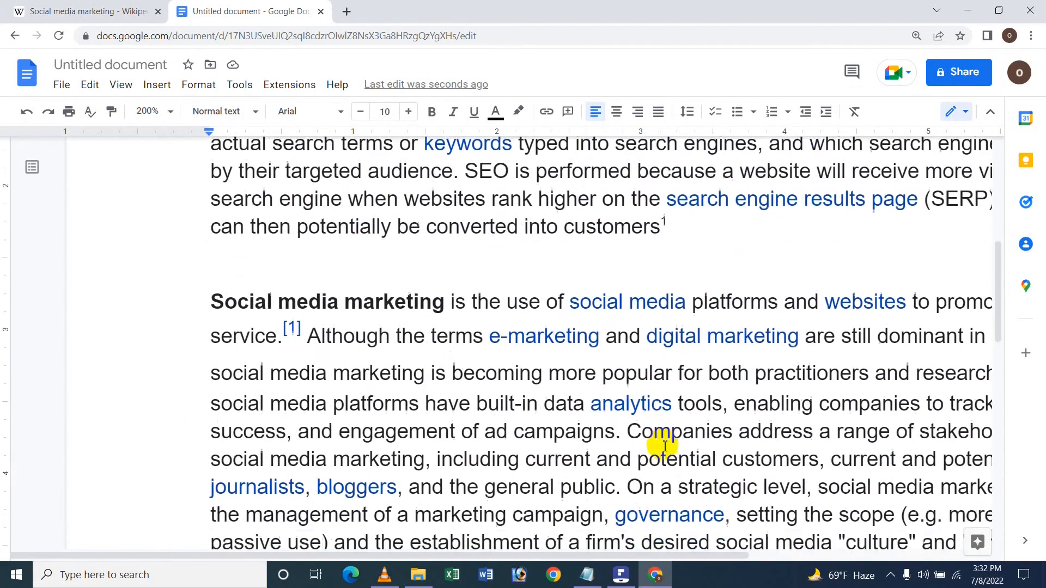
pyautogui.scroll(-2, 665, 446)
pyautogui.hscroll(1, 614, 555)
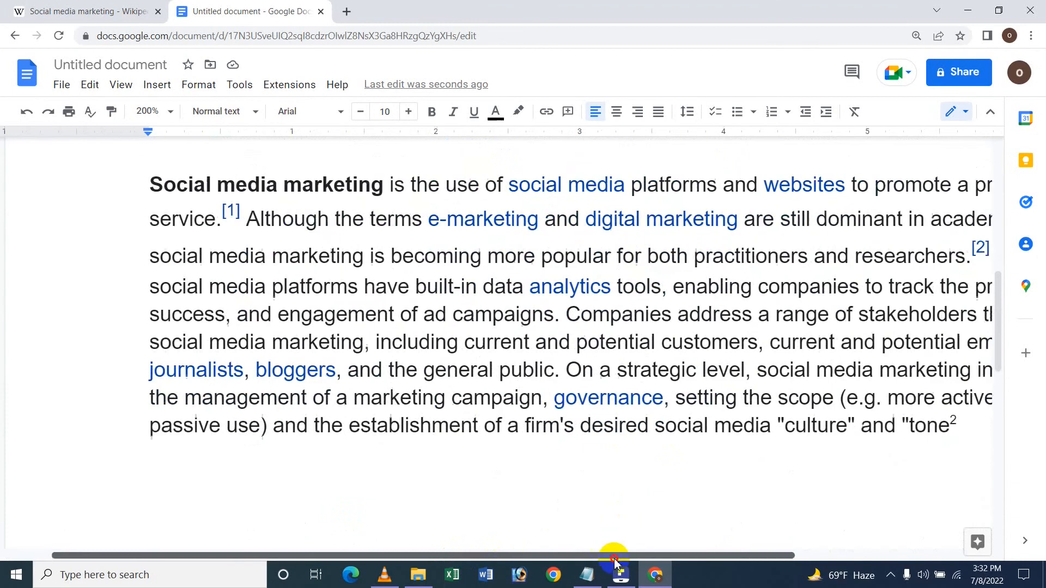
pyautogui.hscroll(4, 615, 561)
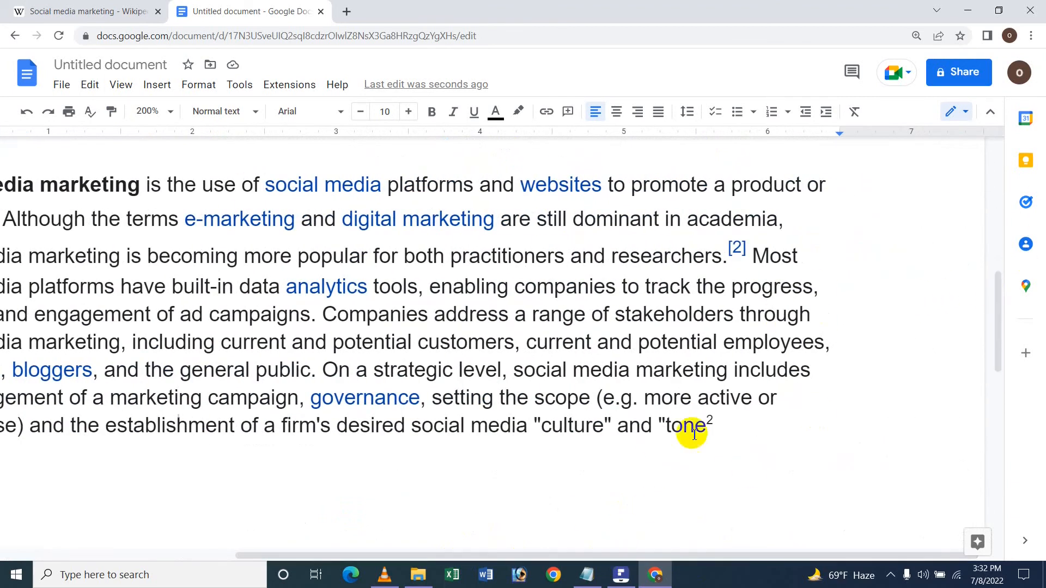
pyautogui.click(714, 422)
pyautogui.hscroll(-3, 709, 422)
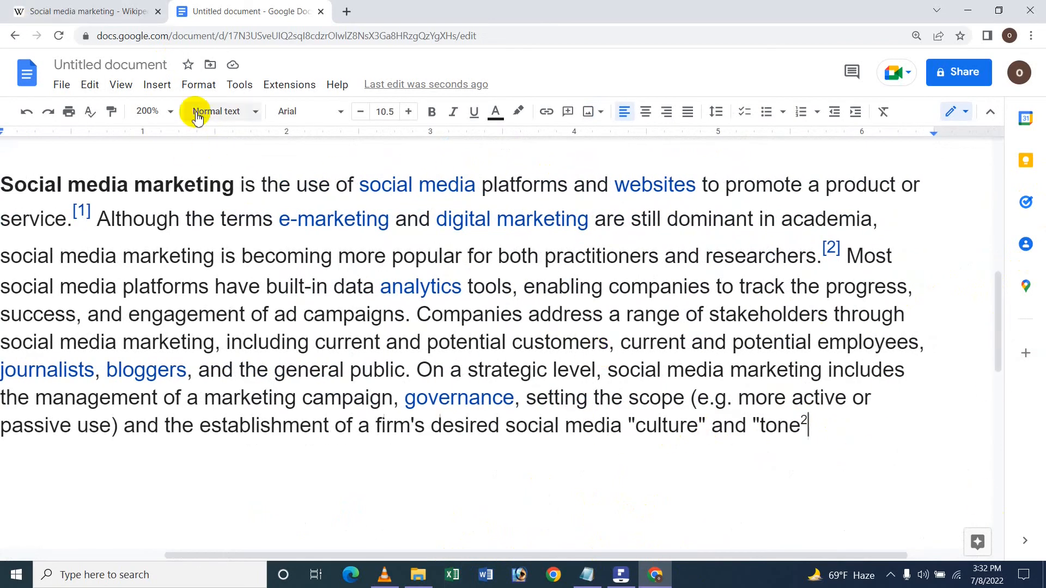
pyautogui.click(155, 112)
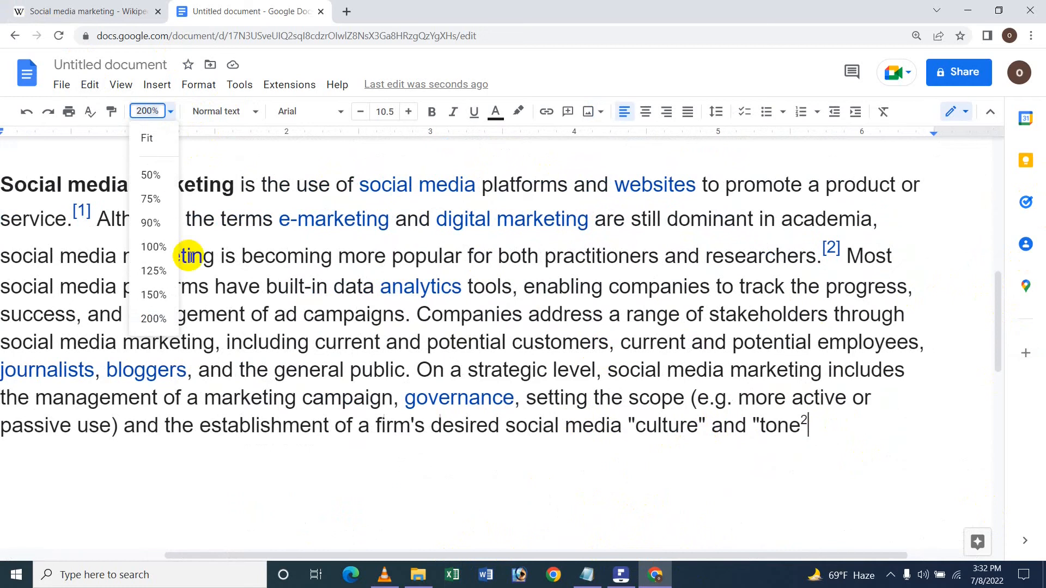
pyautogui.click(158, 254)
# Remove the footnotes after "customers" and "tone" from the document.
pyautogui.scroll(5, 479, 404)
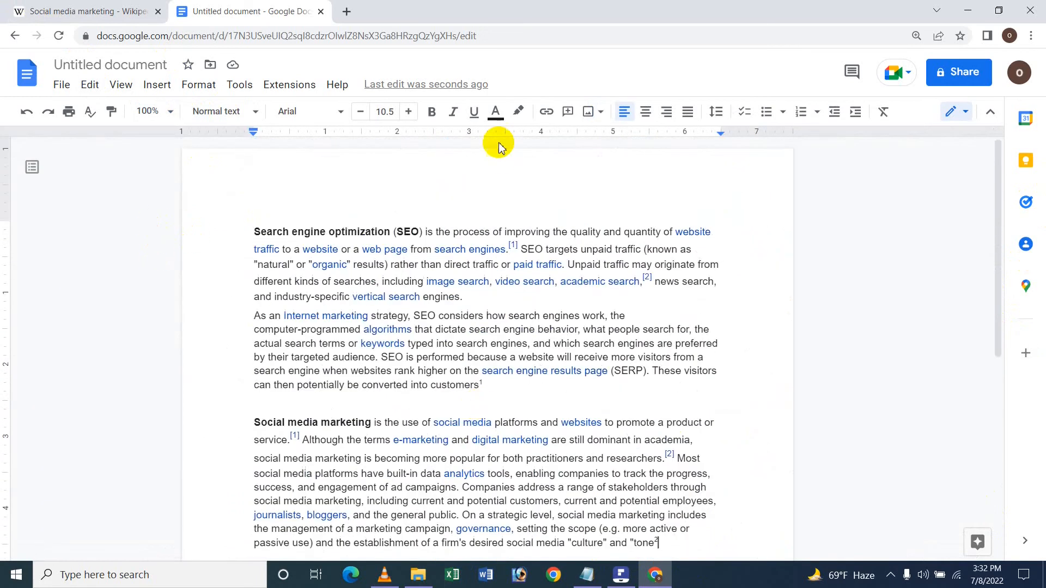
pyautogui.scroll(-7, 443, 185)
pyautogui.scroll(6, 374, 399)
pyautogui.scroll(-5, 374, 402)
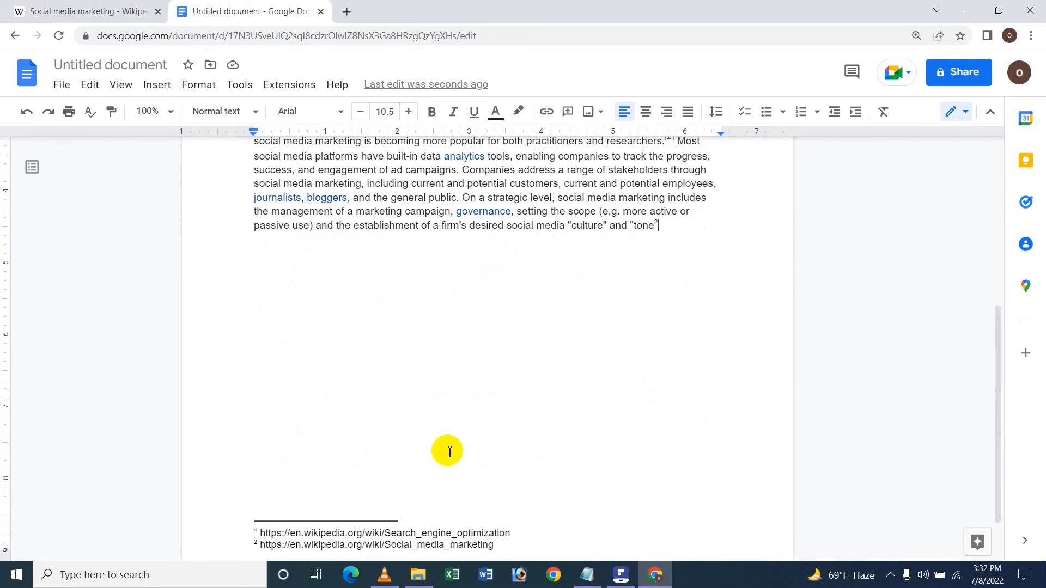
pyautogui.scroll(-1, 356, 484)
pyautogui.scroll(-1, 356, 484)
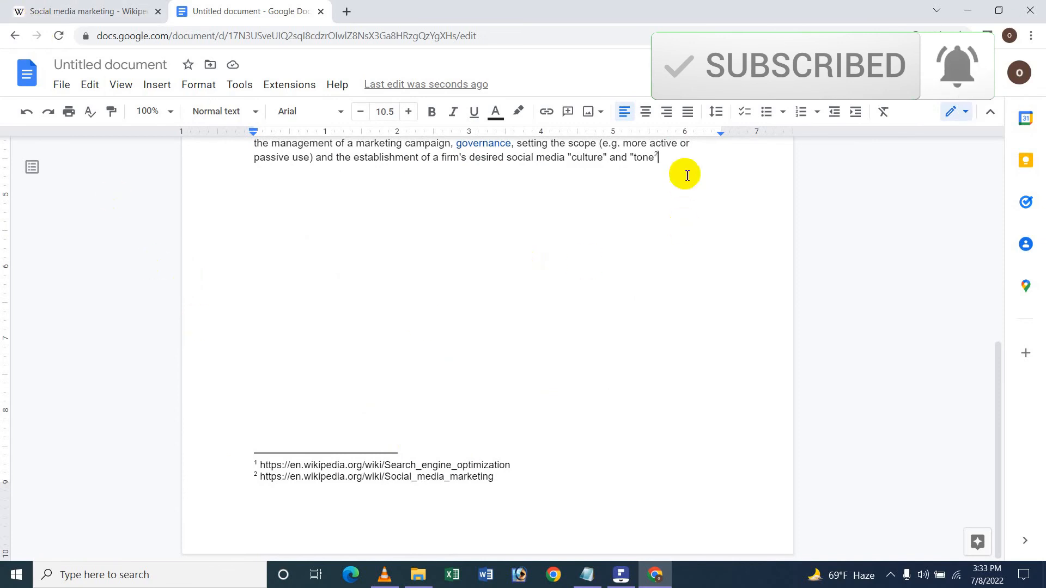
pyautogui.moveTo(655, 159); pyautogui.dragTo(316, 122)
pyautogui.moveTo(332, 195); pyautogui.dragTo(492, 322)
pyautogui.click(479, 316)
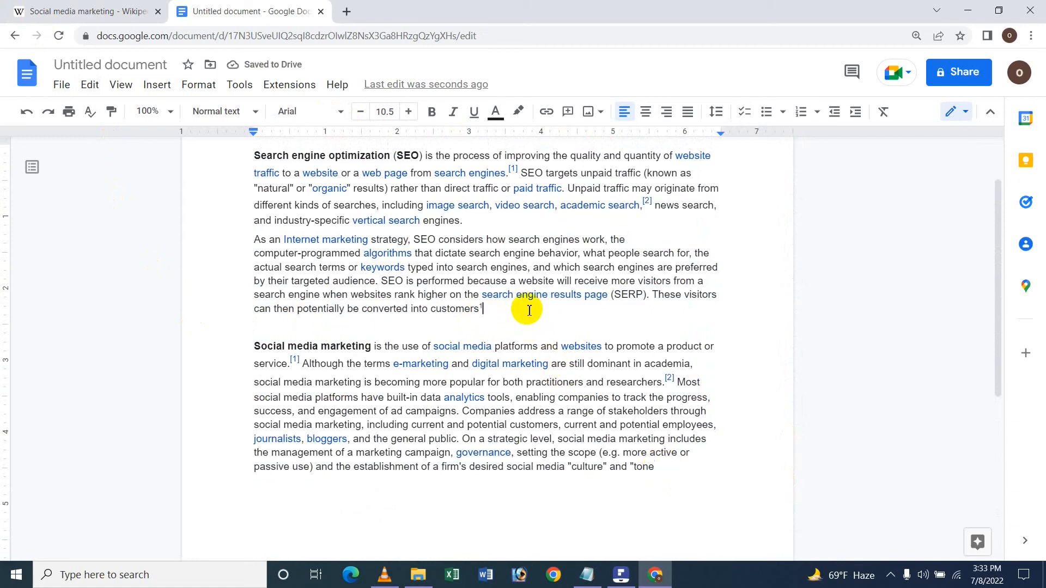
pyautogui.scroll(-7, 580, 450)
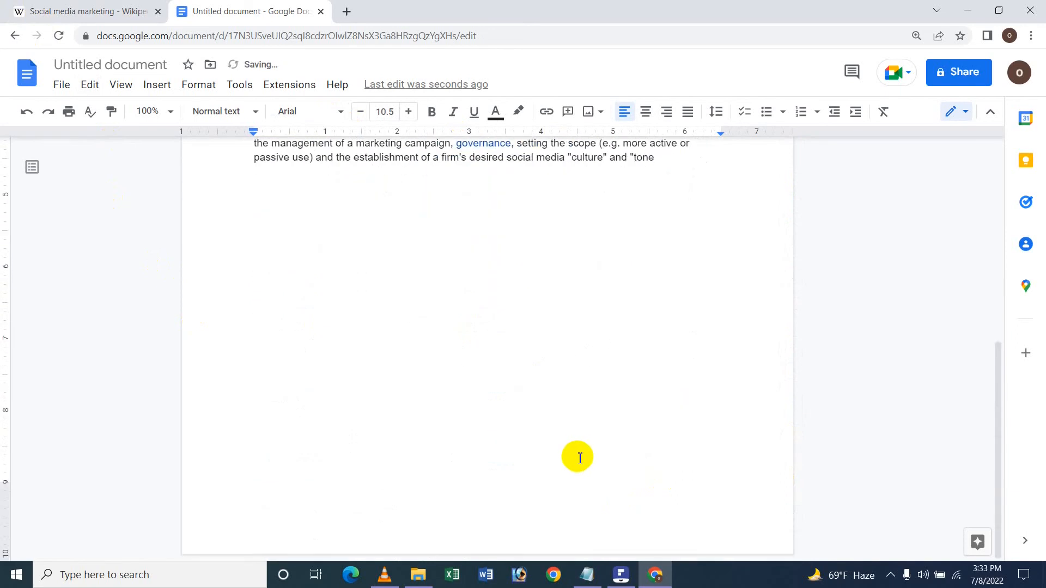
pyautogui.scroll(4, 577, 458)
pyautogui.scroll(3, 577, 458)
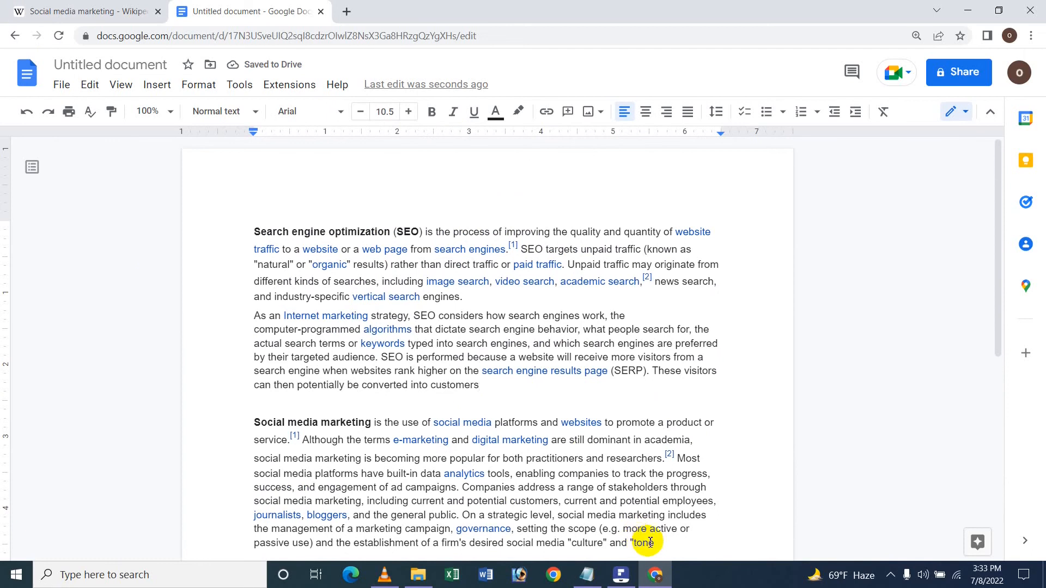
# Copy both excerpts and paste them into a blank Microsoft Word document, dismissing the activation wizard.
pyautogui.moveTo(653, 545); pyautogui.dragTo(226, 231)
pyautogui.hotkey('ctrl', 'c')
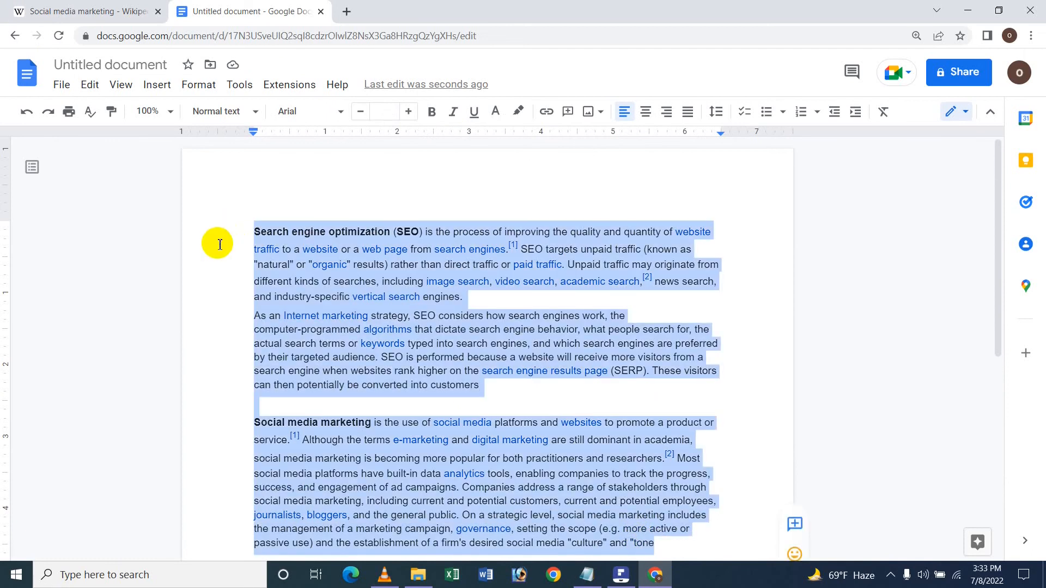
pyautogui.click(486, 575)
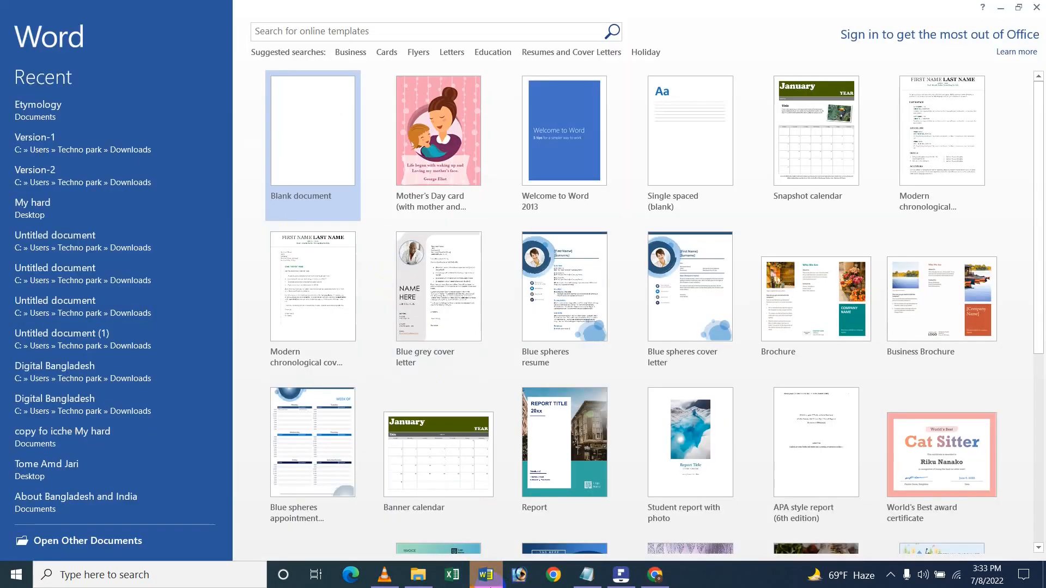
pyautogui.click(287, 135)
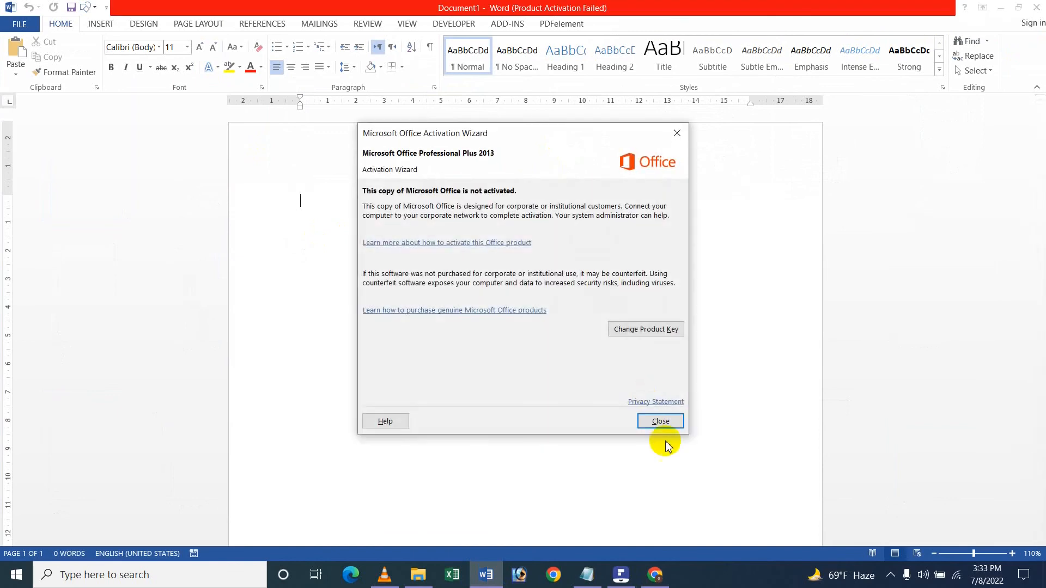
pyautogui.click(676, 422)
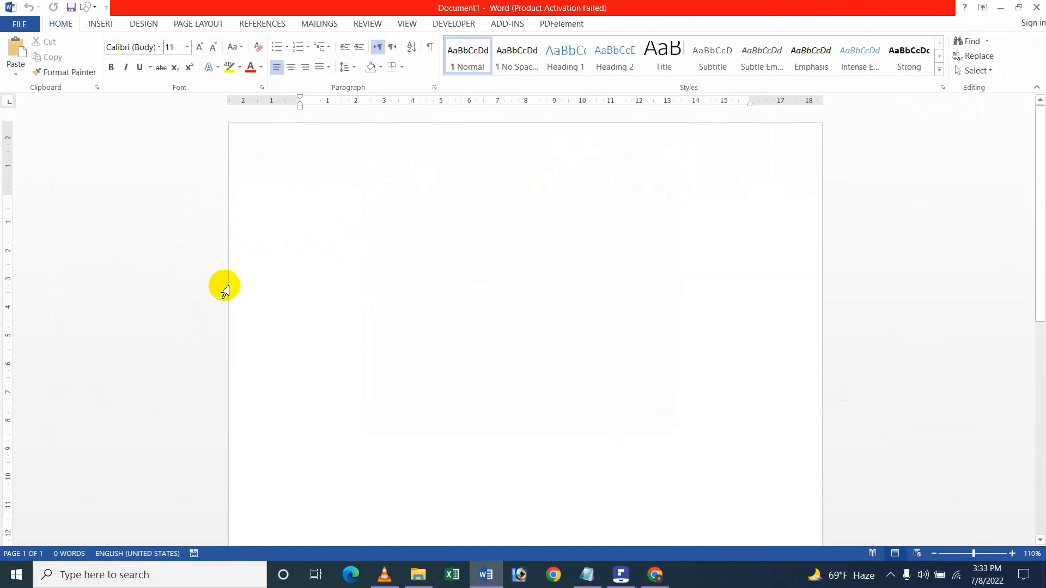
pyautogui.hotkey('ctrl', 'v')
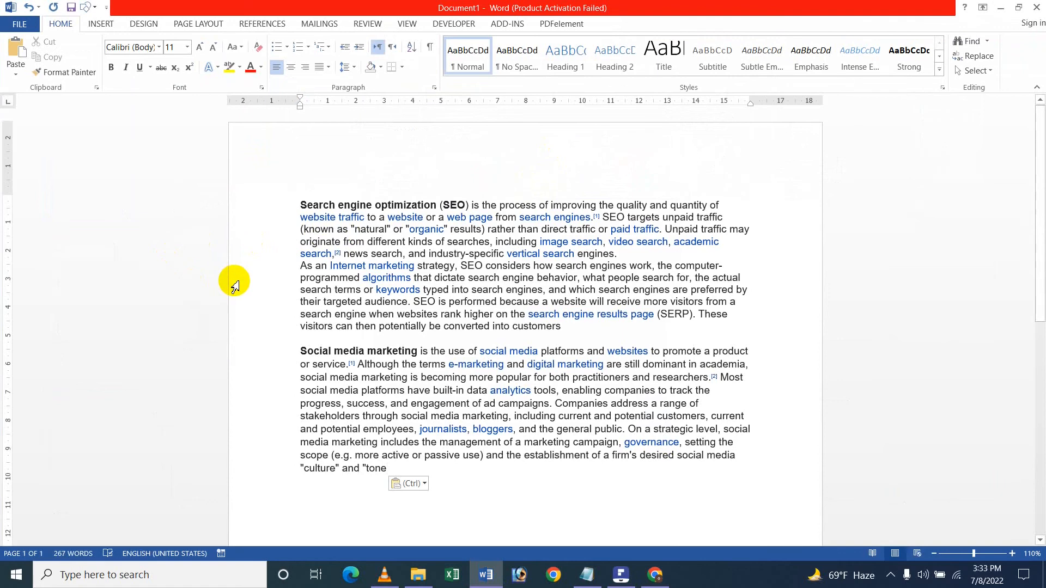
# Insert a footnote at the beginning of the Search engine optimization paragraph in Word.
pyautogui.click(297, 206)
pyautogui.click(102, 24)
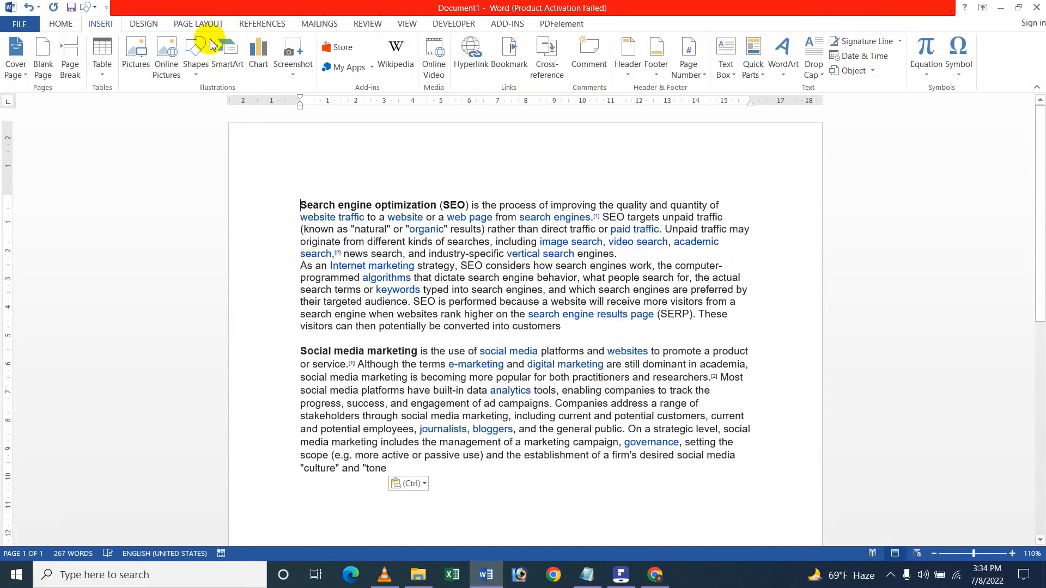
pyautogui.click(262, 25)
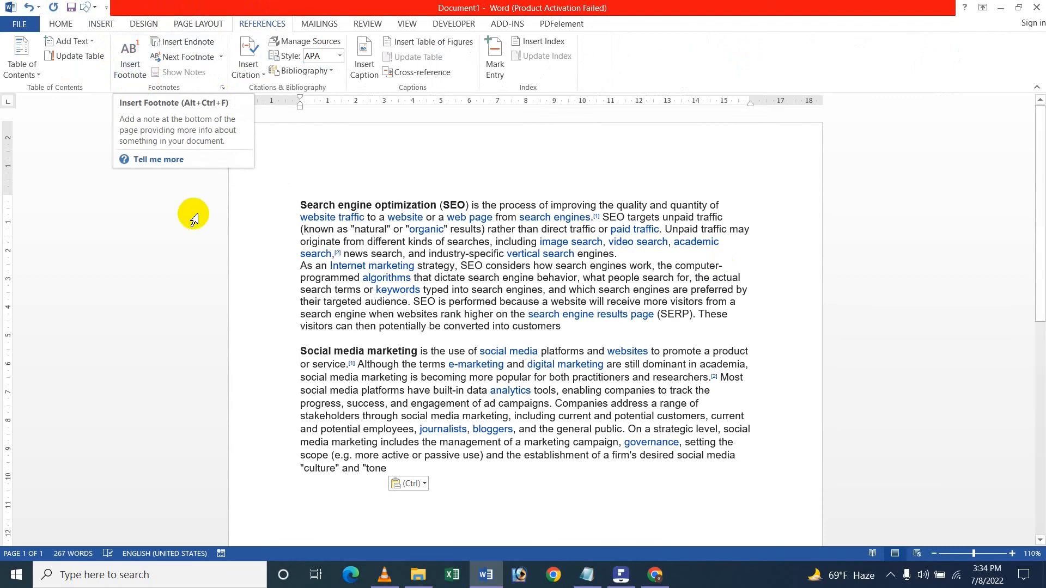
pyautogui.scroll(-4, 191, 215)
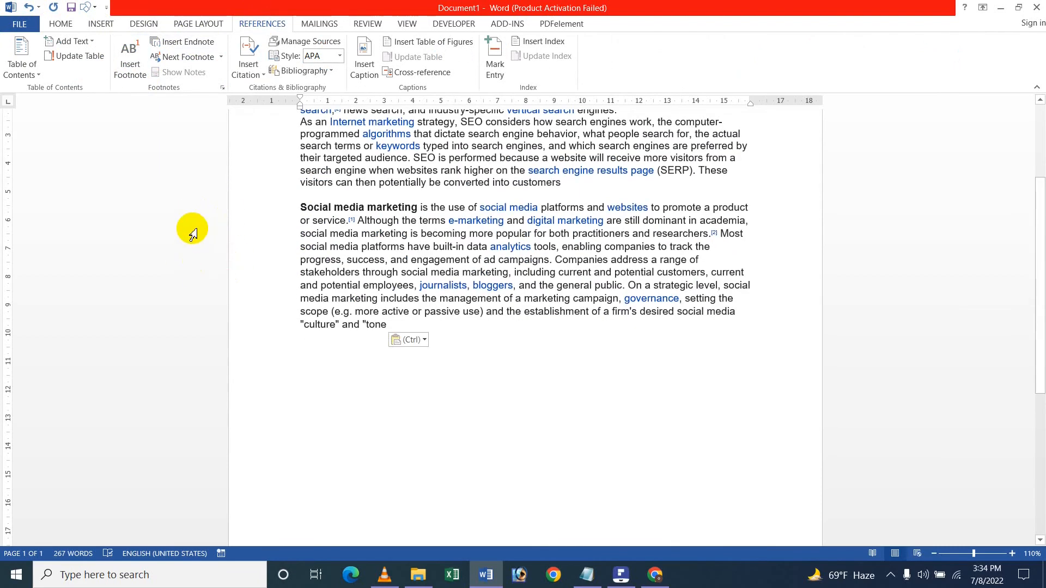
pyautogui.scroll(4, 310, 261)
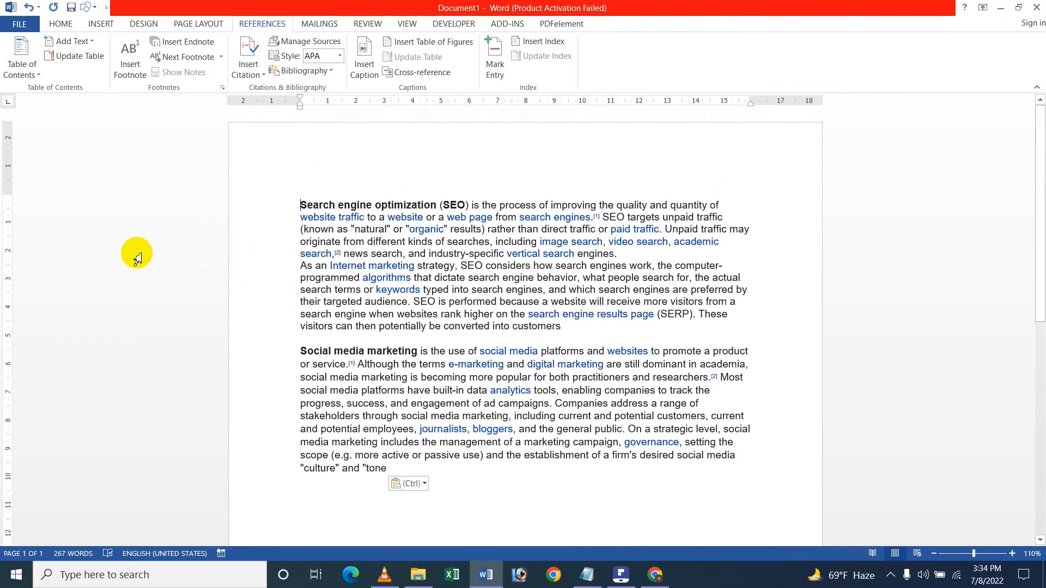
pyautogui.hotkey('ctrl', 'alt', 'f')
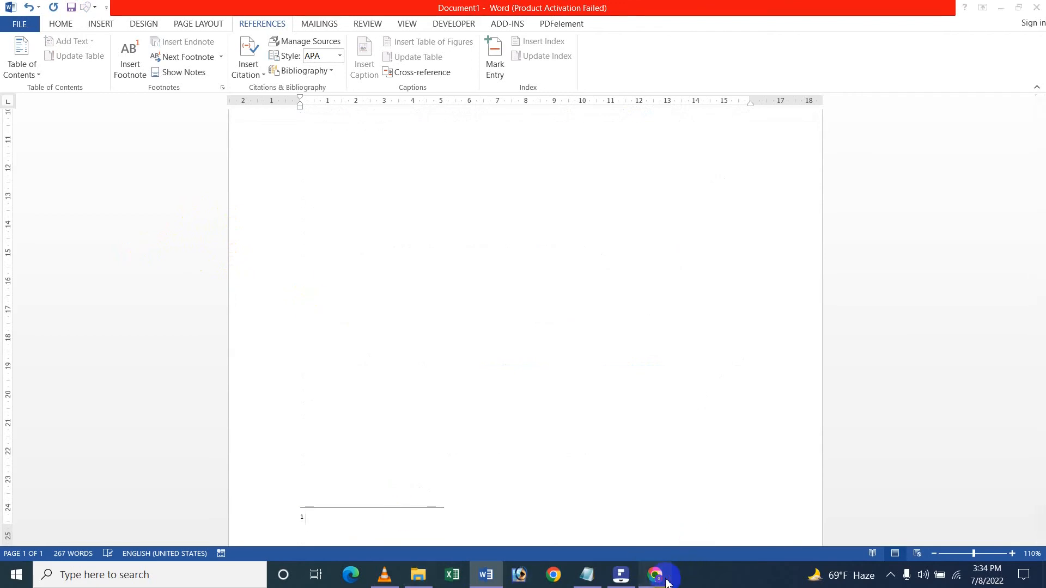
# Copy the Search engine optimization Wikipedia article's URL and paste it as the text of footnote 1 in Word.
pyautogui.click(655, 574)
pyautogui.click(50, 5)
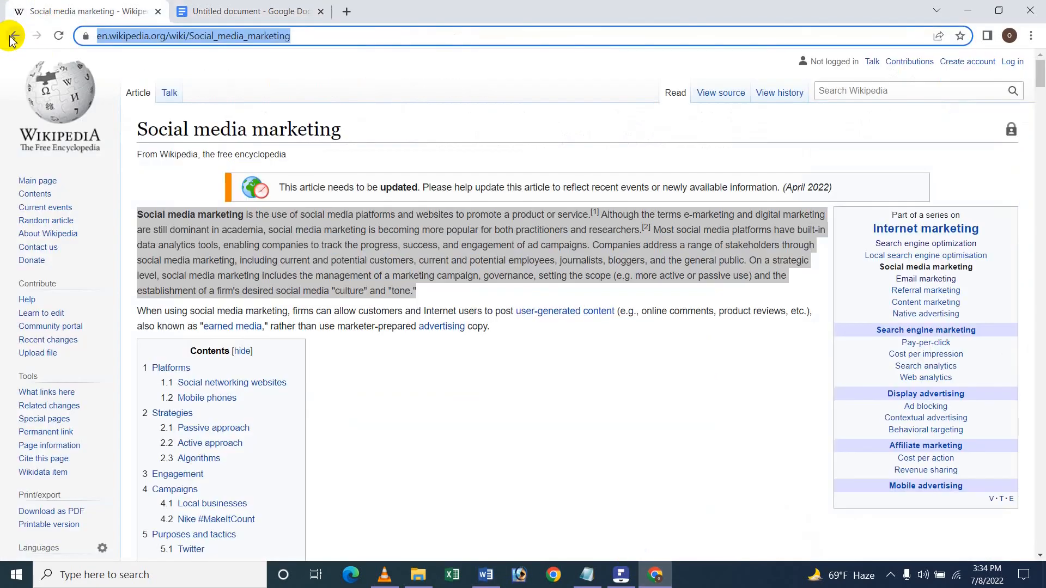
pyautogui.click(13, 37)
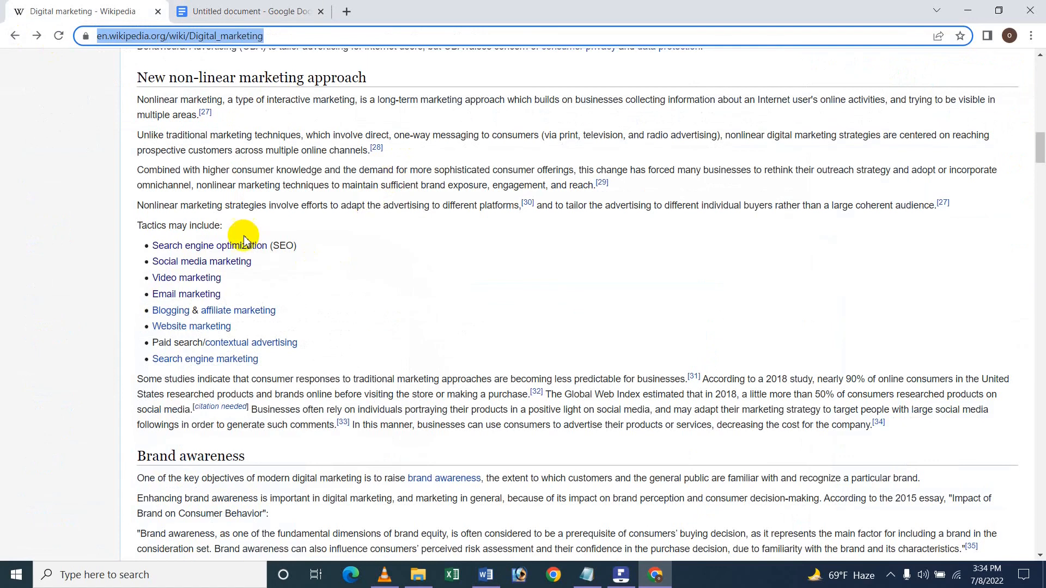
pyautogui.click(230, 247)
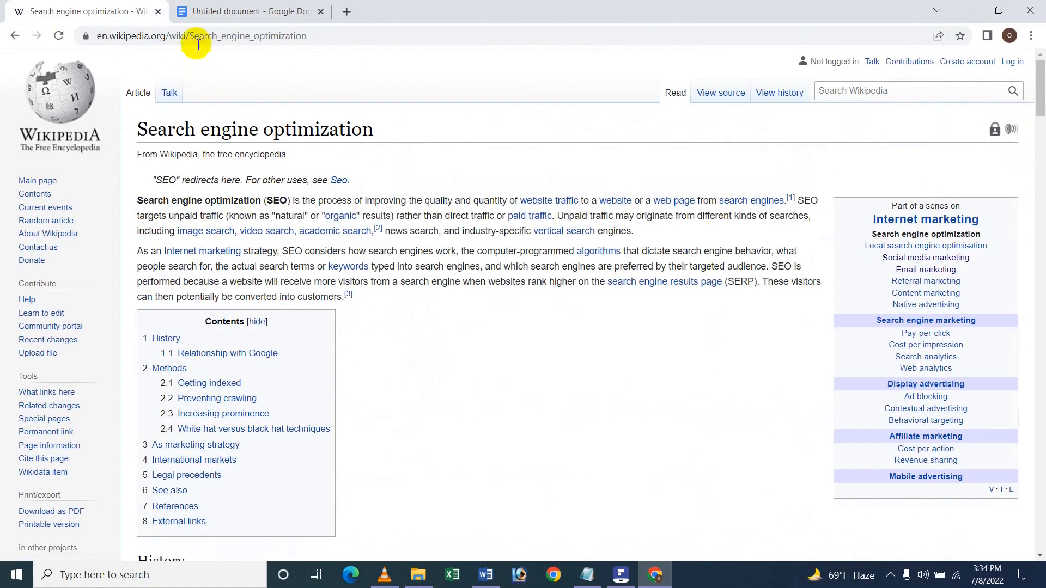
pyautogui.click(196, 36)
pyautogui.hotkey('ctrl', 'c')
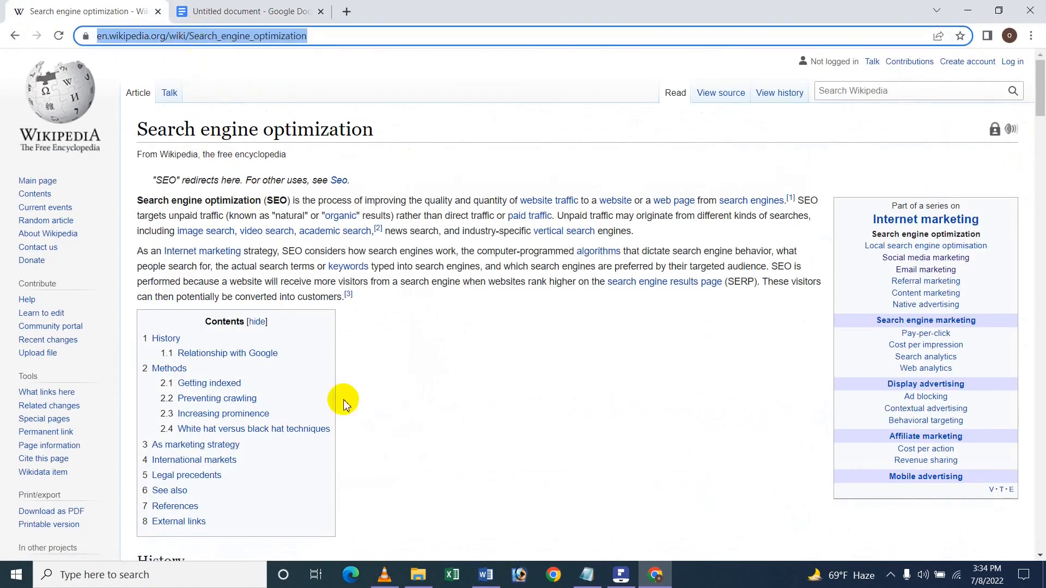
pyautogui.click(486, 574)
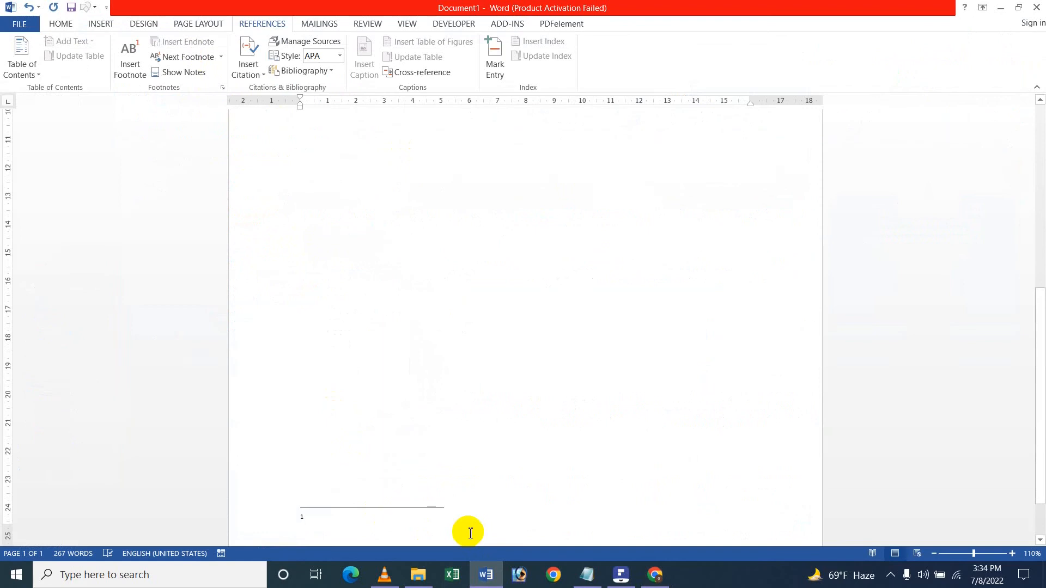
pyautogui.hotkey('ctrl', 'v')
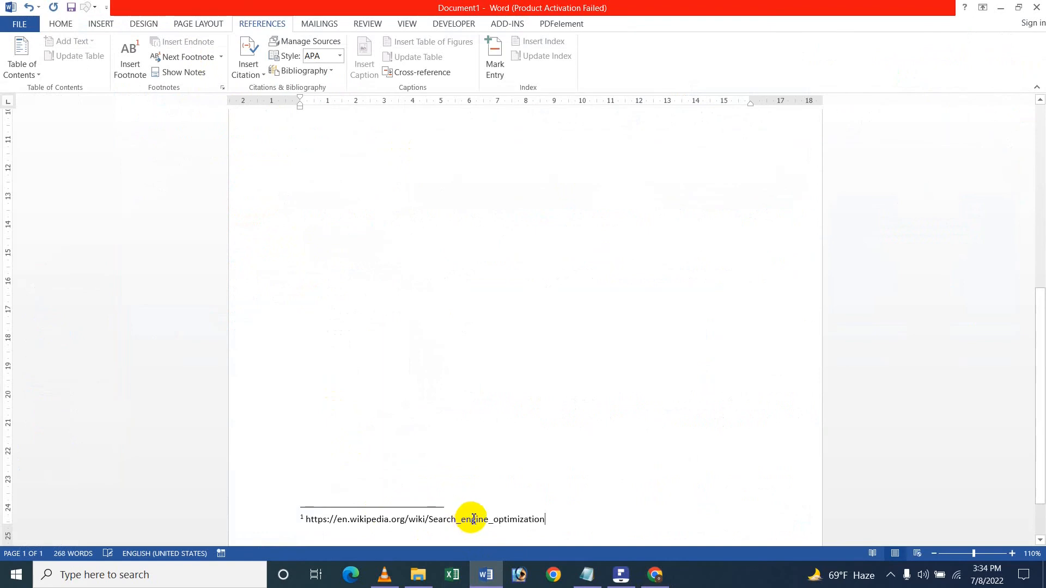
# Insert a second footnote at the end of the Social media marketing paragraph.
pyautogui.moveTo(632, 575)
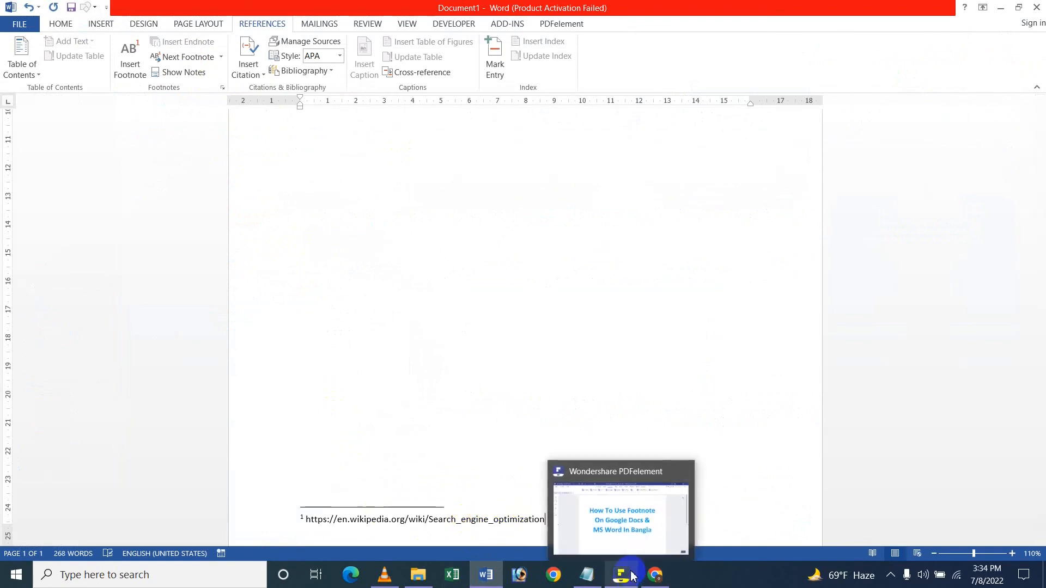
pyautogui.scroll(4, 507, 285)
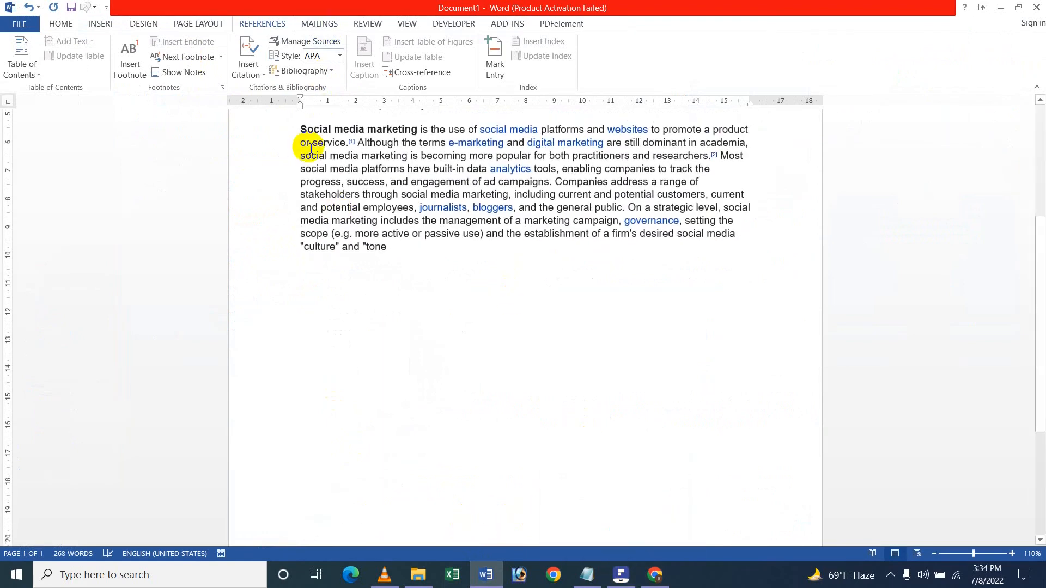
pyautogui.click(125, 73)
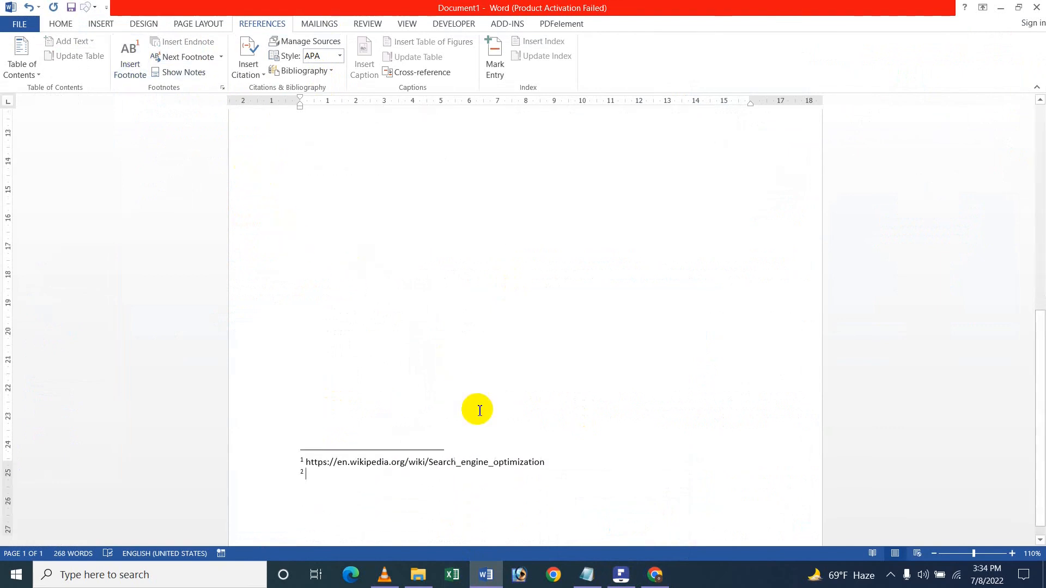
# Copy the Social media marketing Wikipedia article's URL and paste it as the text of footnote 2.
pyautogui.click(659, 582)
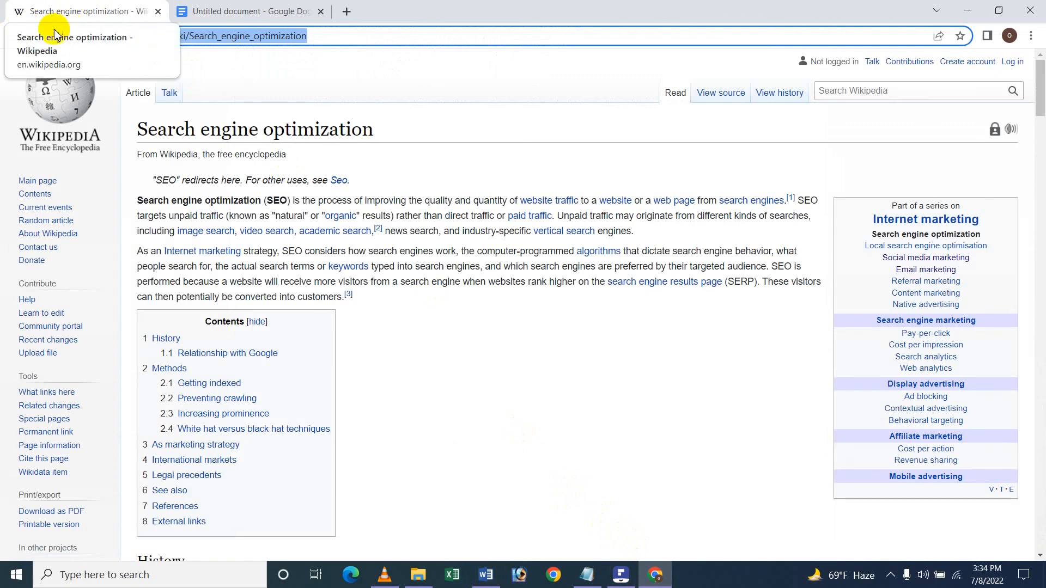
pyautogui.click(15, 37)
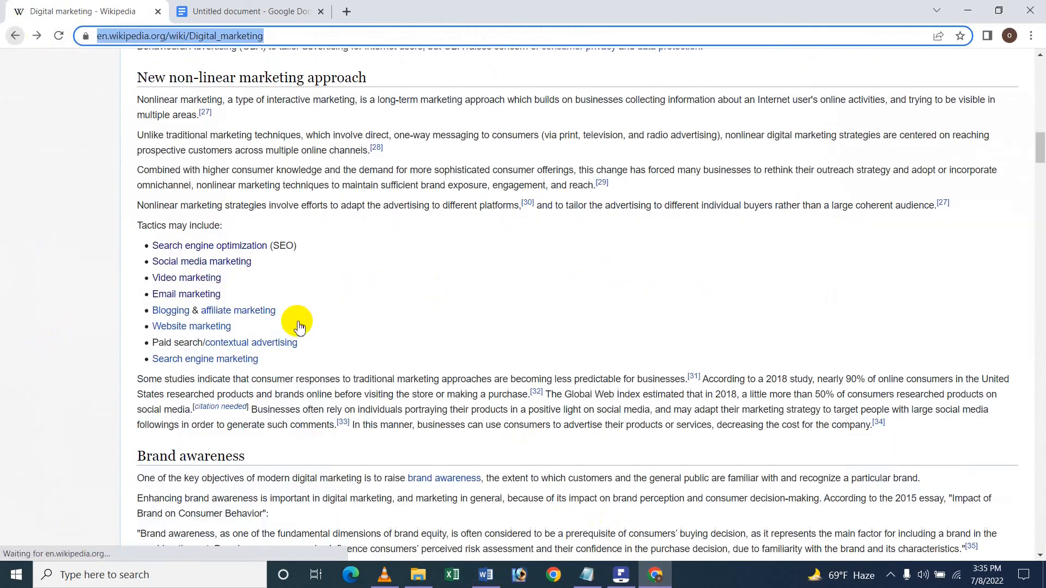
pyautogui.click(202, 264)
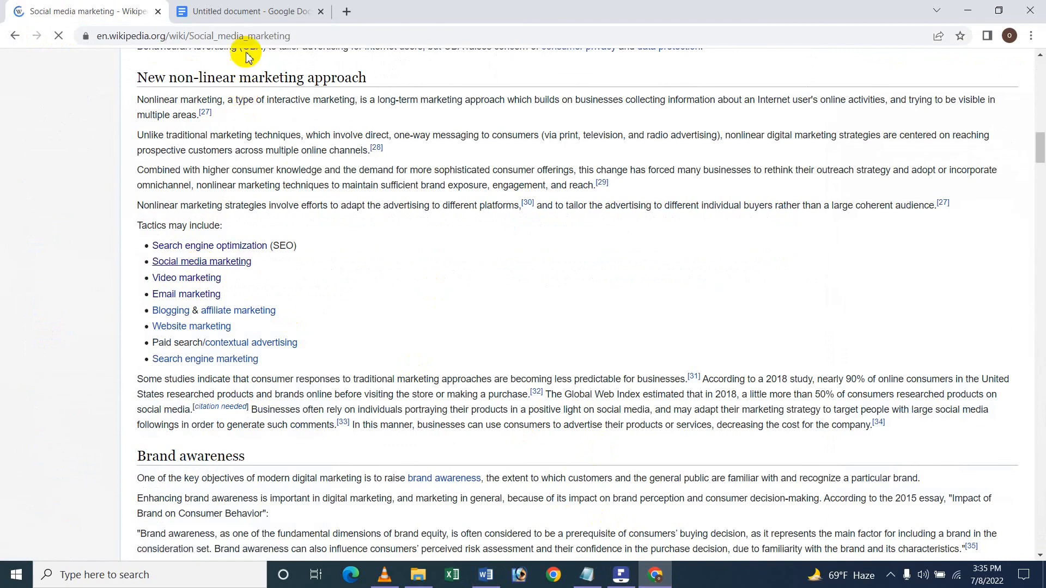
pyautogui.click(255, 35)
pyautogui.hotkey('ctrl', 'c')
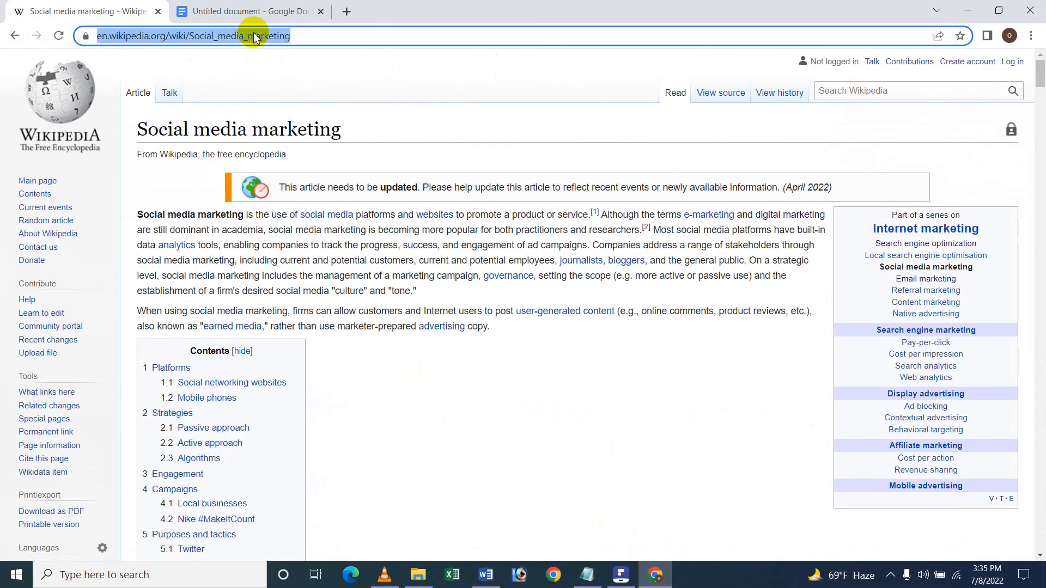
pyautogui.click(485, 575)
pyautogui.hotkey('alt', 'ctrl', 'f')
pyautogui.hotkey('ctrl', 'v')
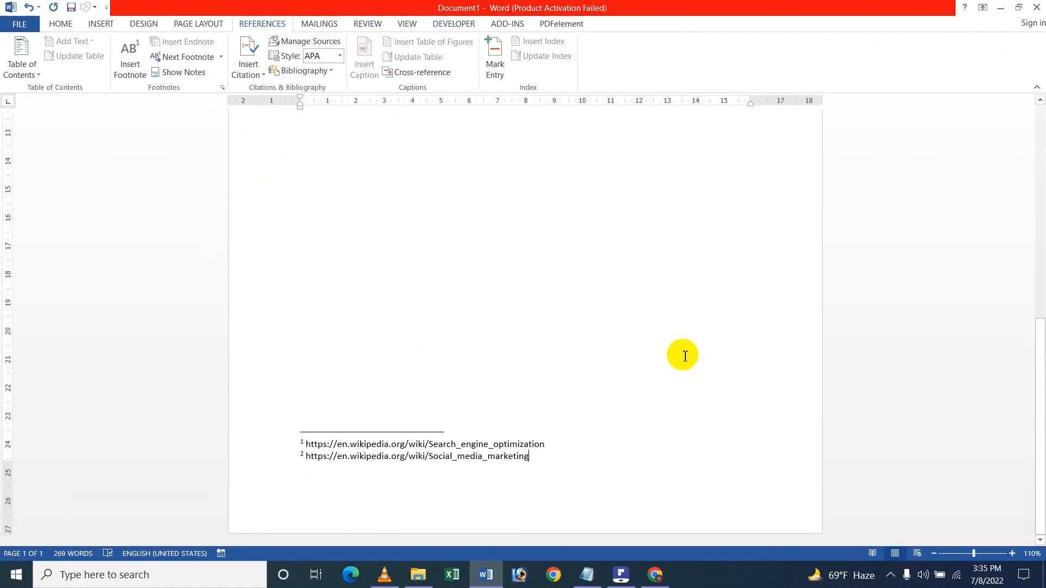
# Examine the two footnote URLs at the bottom of the page at different zoom levels.
pyautogui.scroll(1, 685, 355)
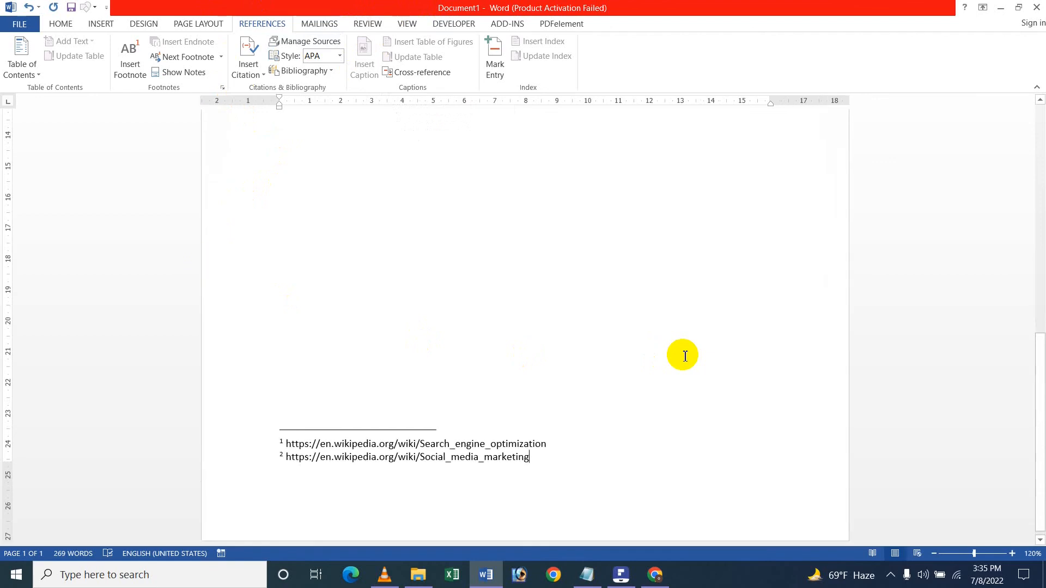
pyautogui.scroll(-1, 685, 356)
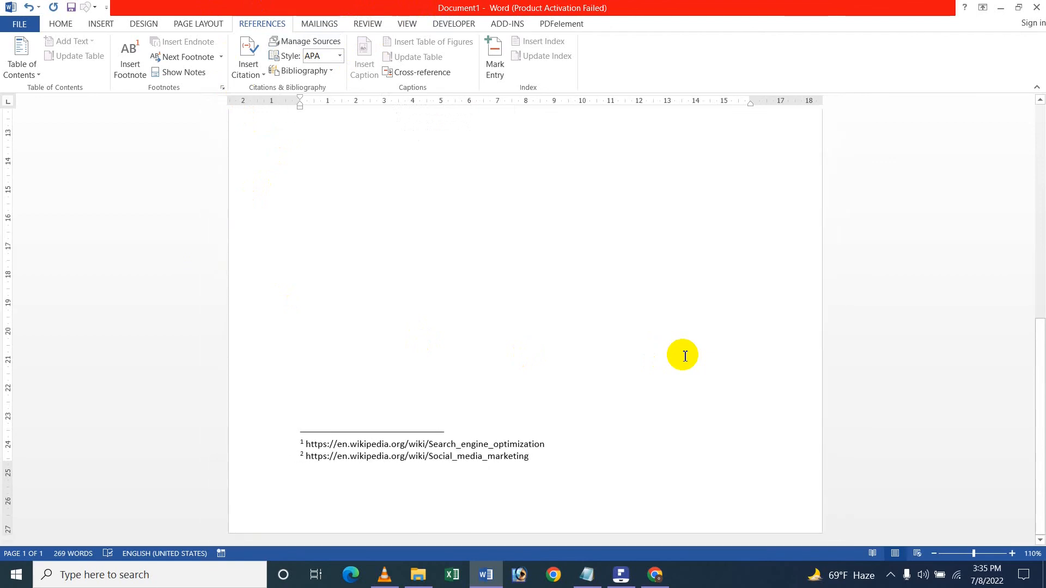
pyautogui.scroll(3, 684, 356)
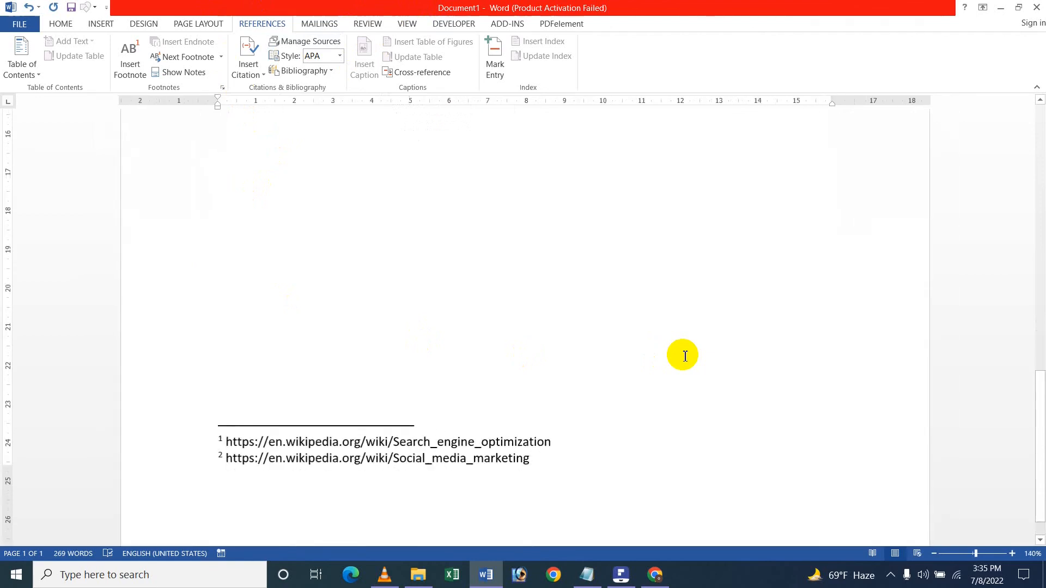
pyautogui.scroll(-2, 685, 356)
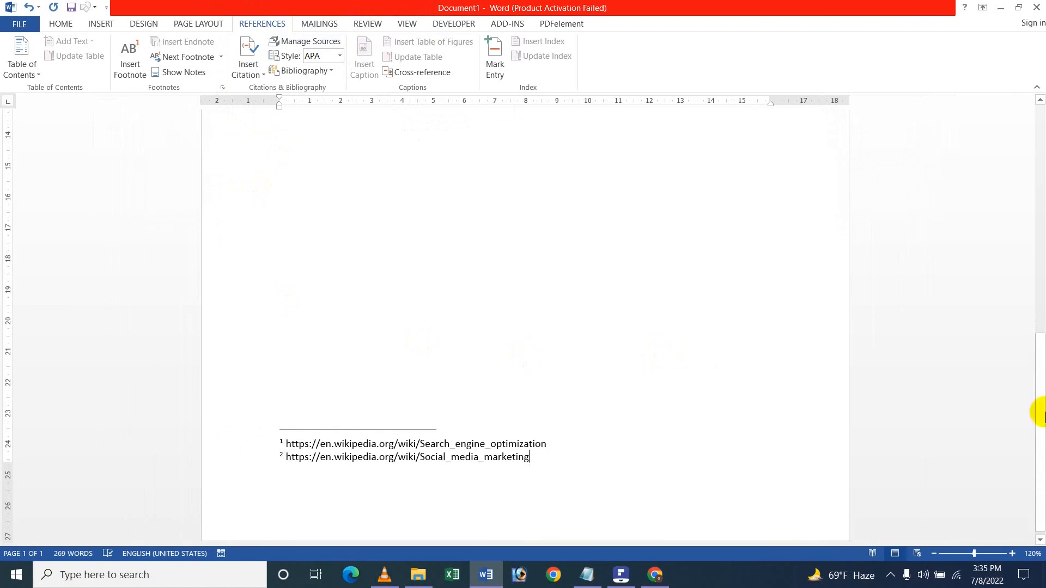
pyautogui.click(1013, 555)
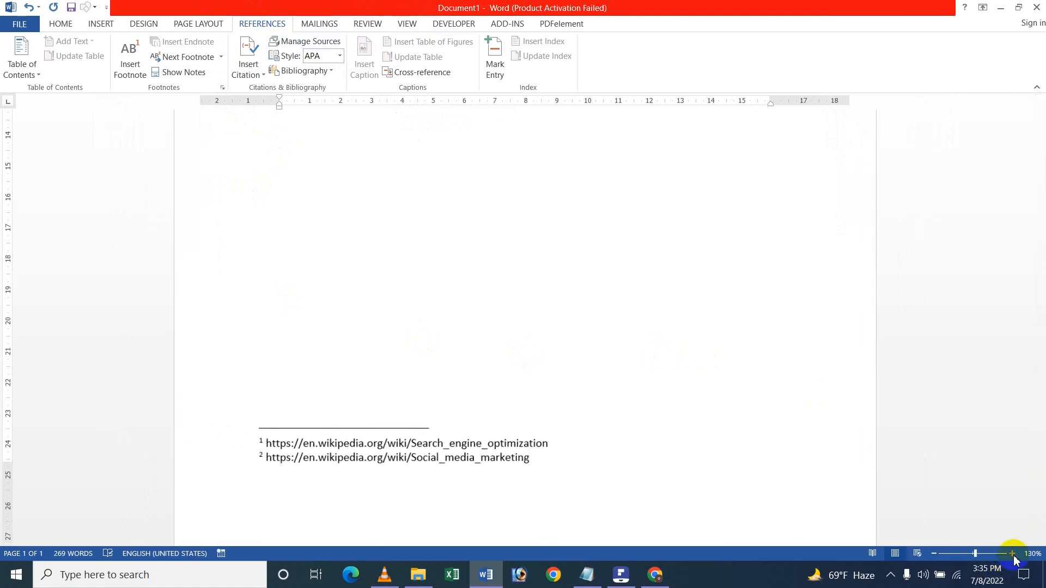
pyautogui.click(1013, 554)
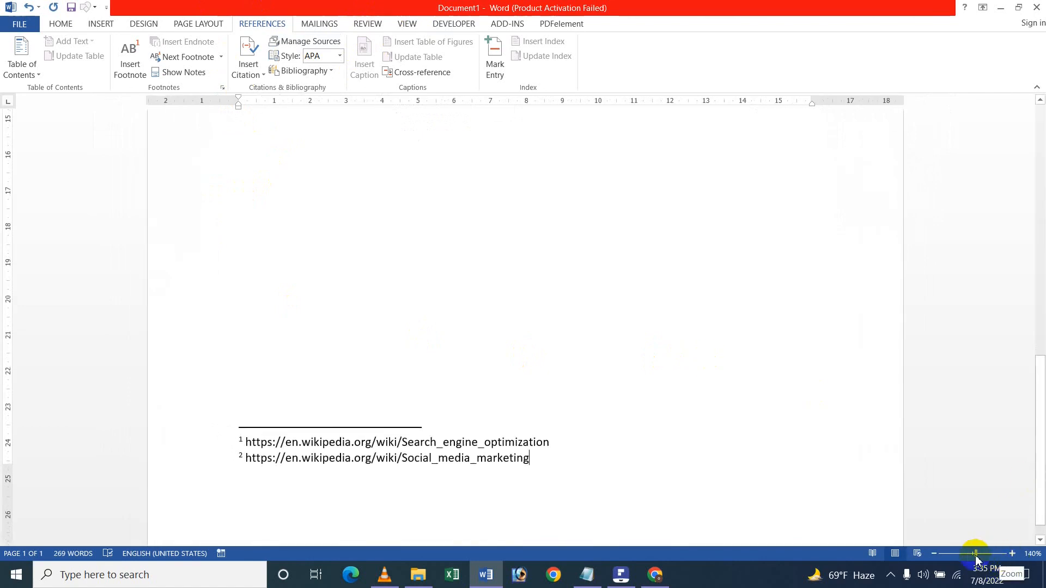
pyautogui.moveTo(975, 557); pyautogui.dragTo(973, 564)
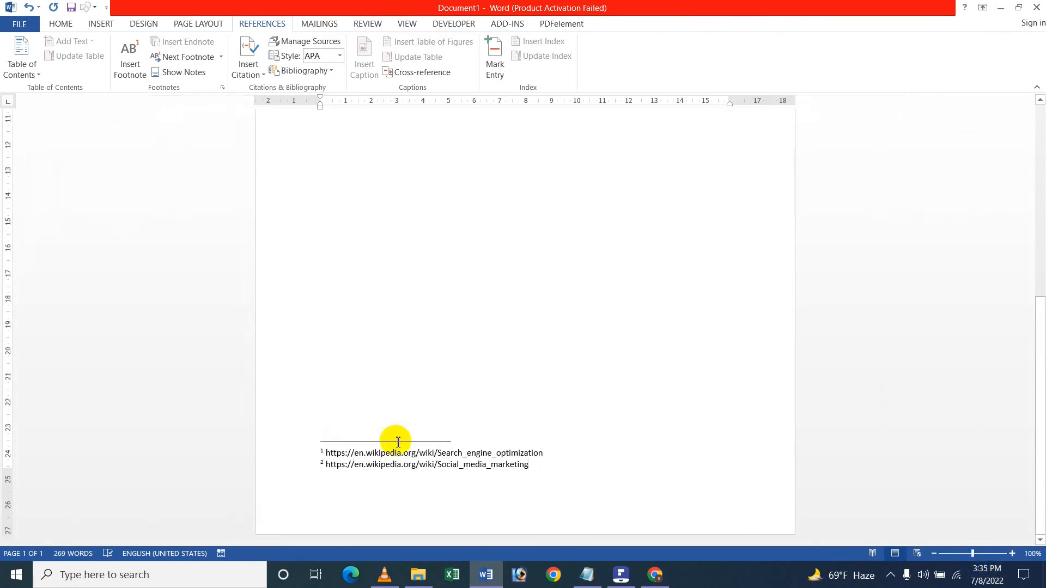
pyautogui.scroll(1, 594, 447)
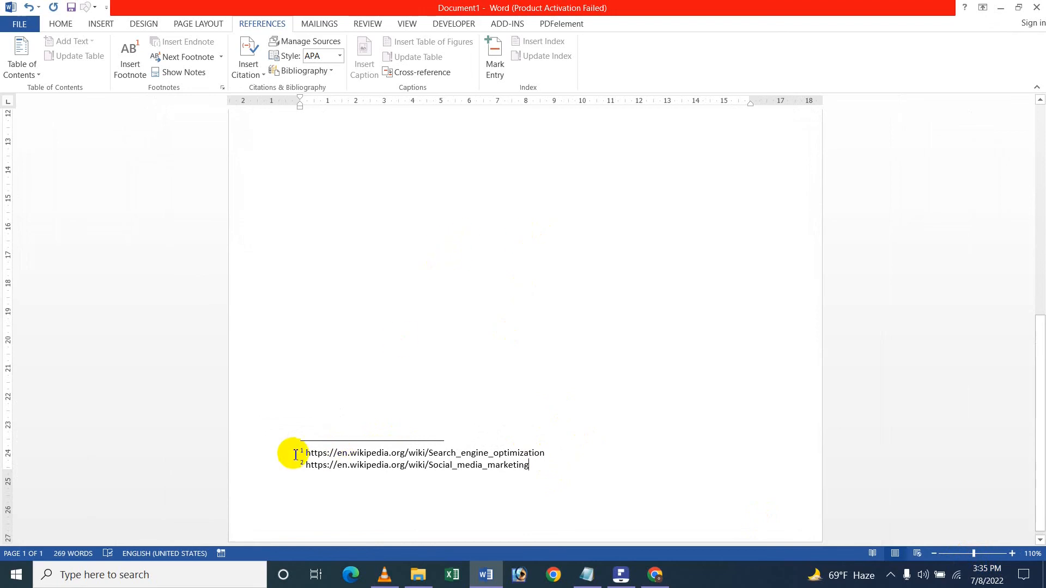
pyautogui.press('Menu')
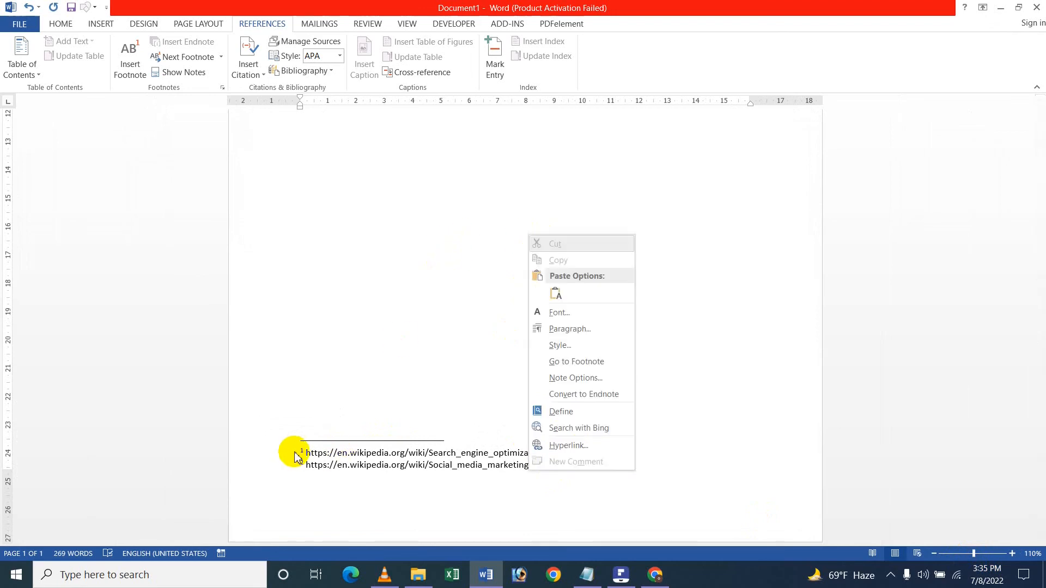
pyautogui.click(359, 443)
pyautogui.keyDown('ctrl'); pyautogui.scroll(8, 362, 296); pyautogui.keyUp('ctrl')
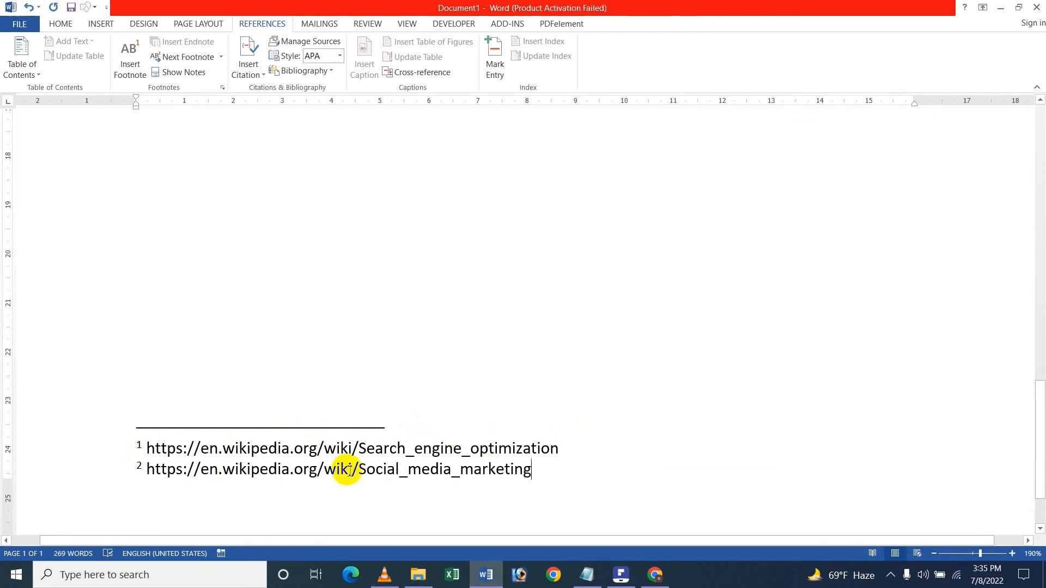
pyautogui.keyDown('ctrl'); pyautogui.scroll(-6, 409, 462); pyautogui.keyUp('ctrl')
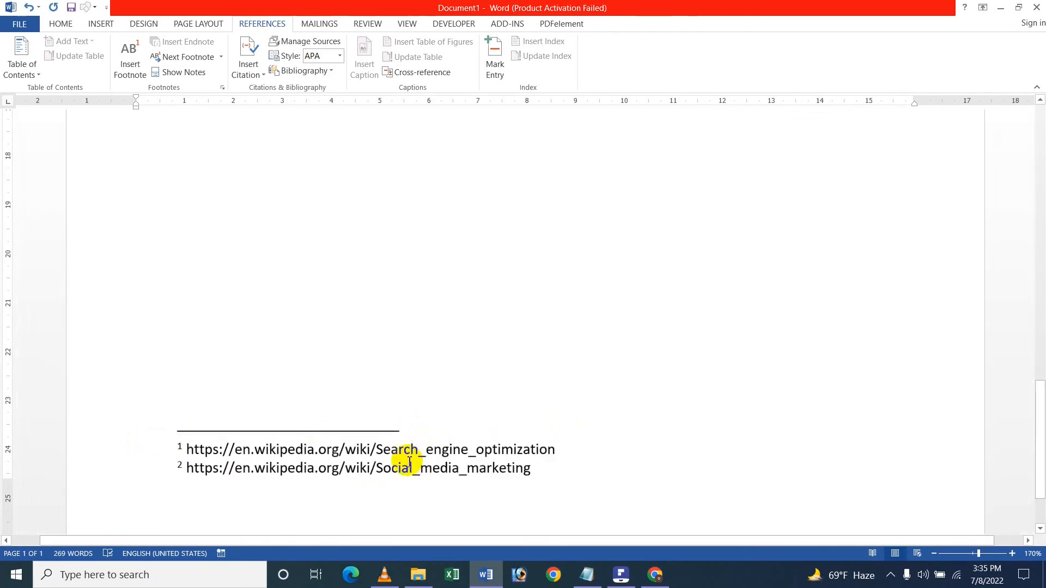
pyautogui.keyDown('ctrl'); pyautogui.scroll(-1, 409, 462); pyautogui.keyUp('ctrl')
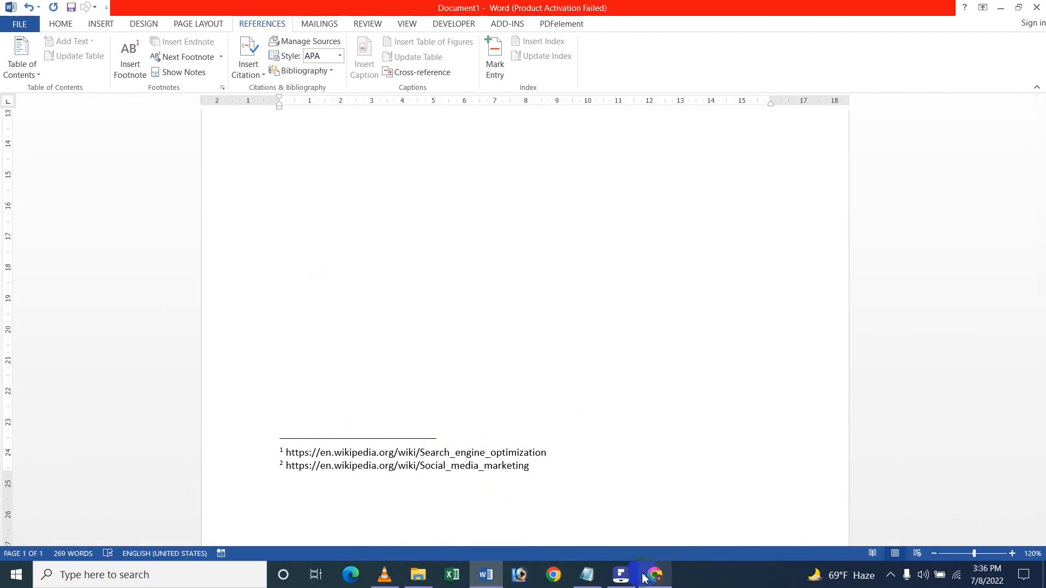
pyautogui.click(622, 576)
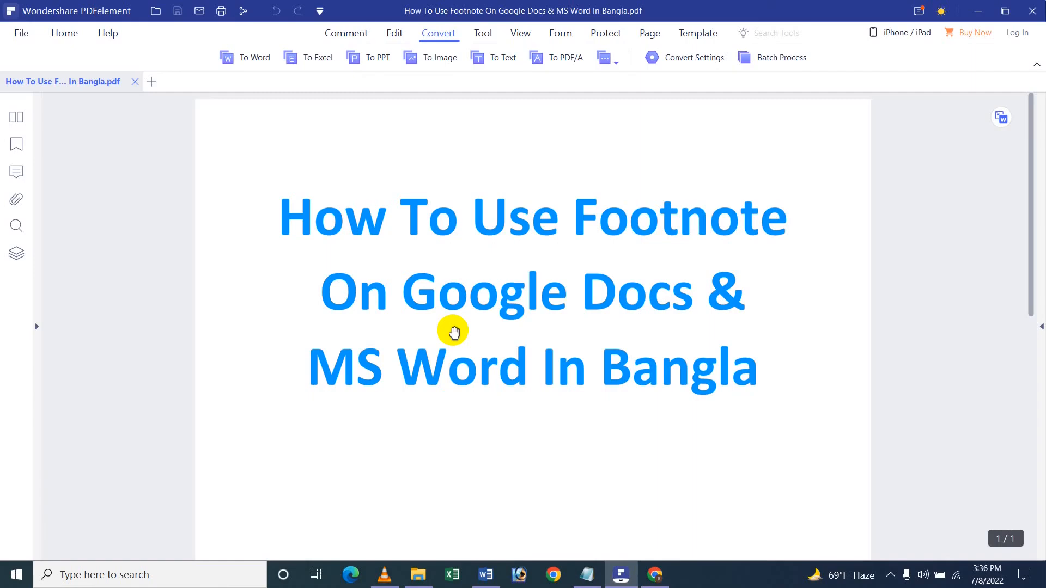